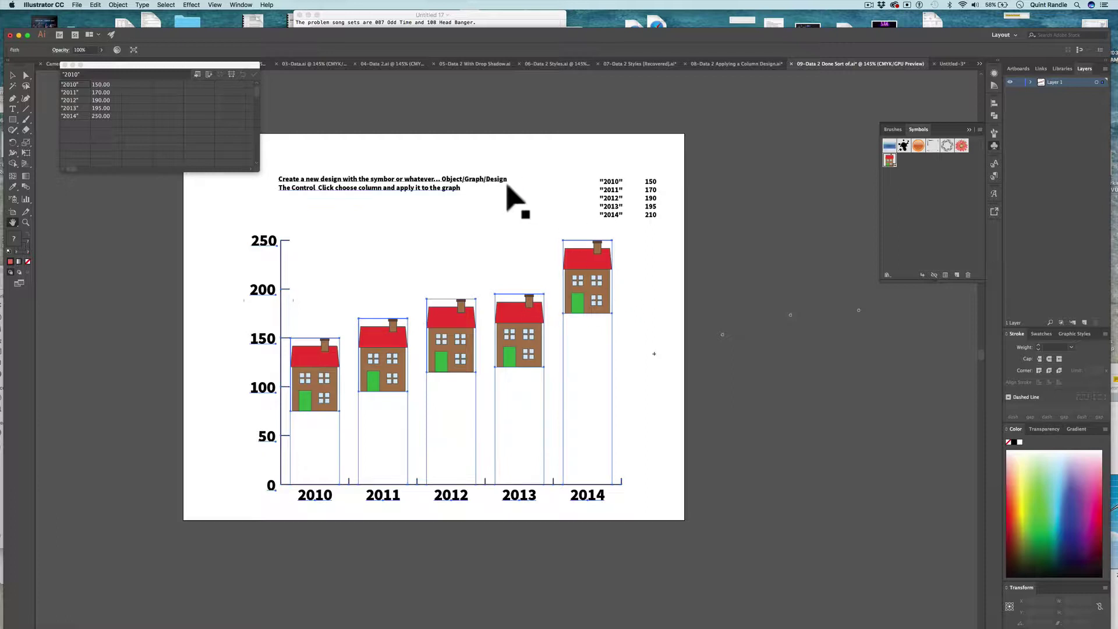
- Undo the last deletion in the finished house graph and select the red curved shape behind the houses
key(super+z)
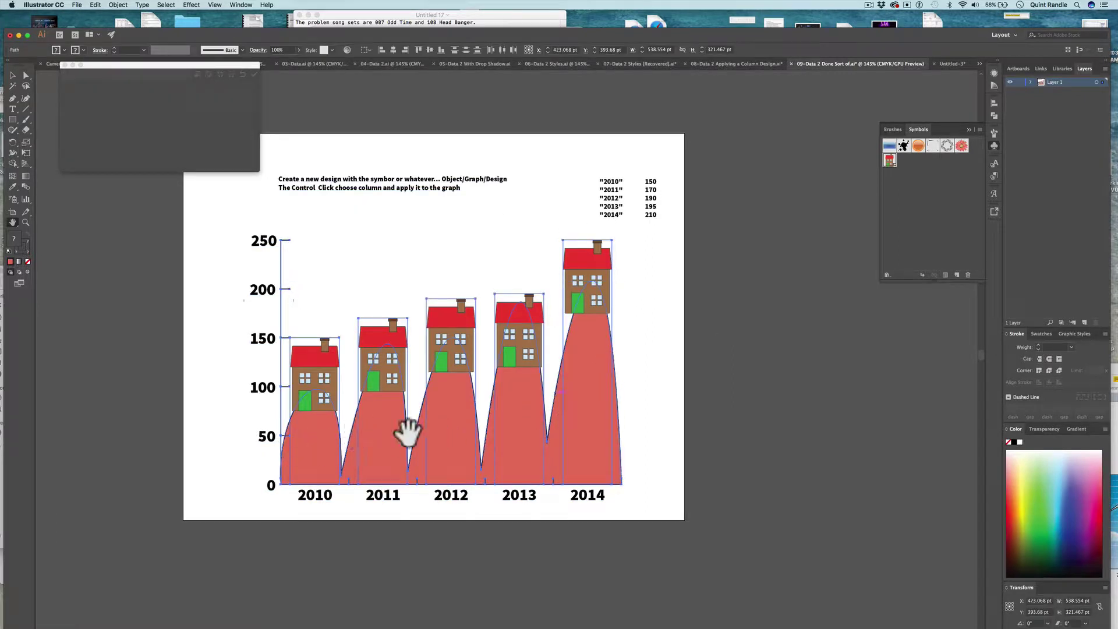
click(12, 75)
click(642, 382)
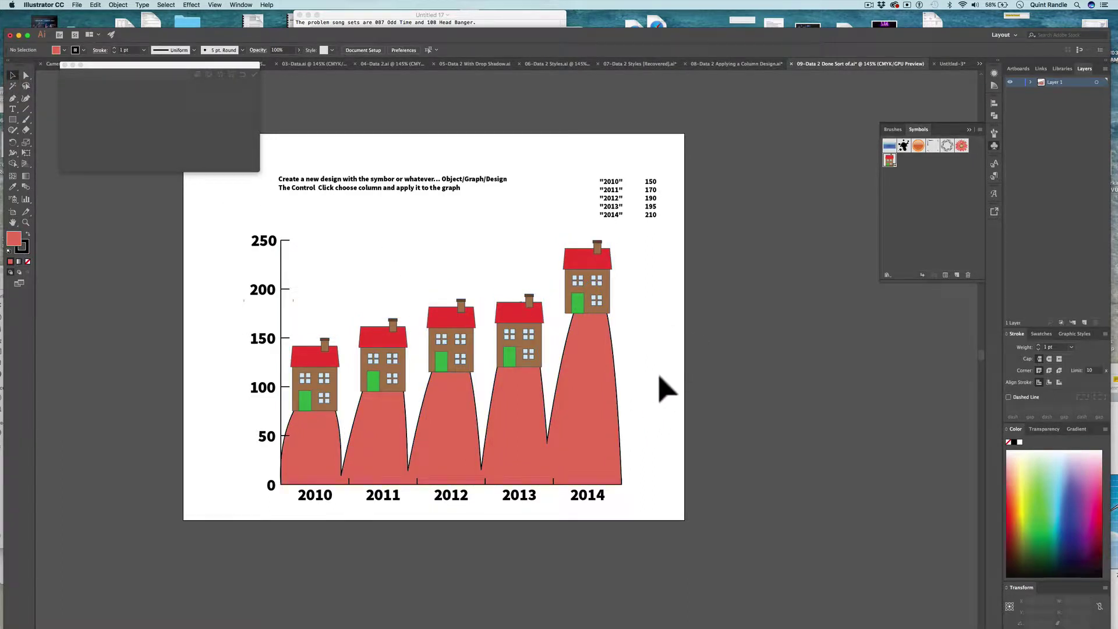
click(582, 397)
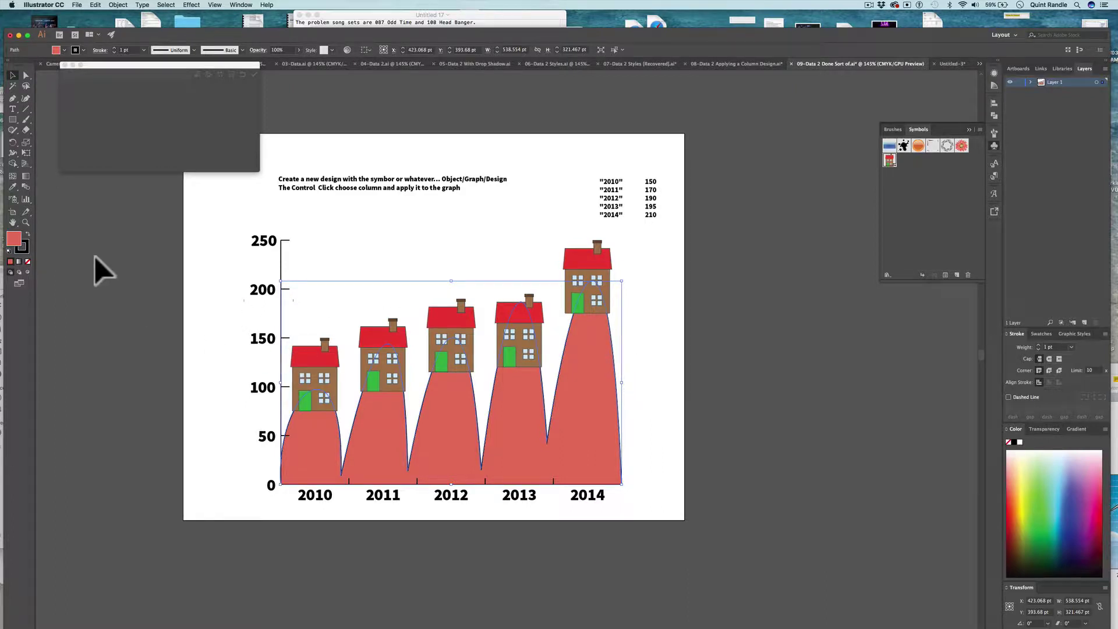
click(869, 5)
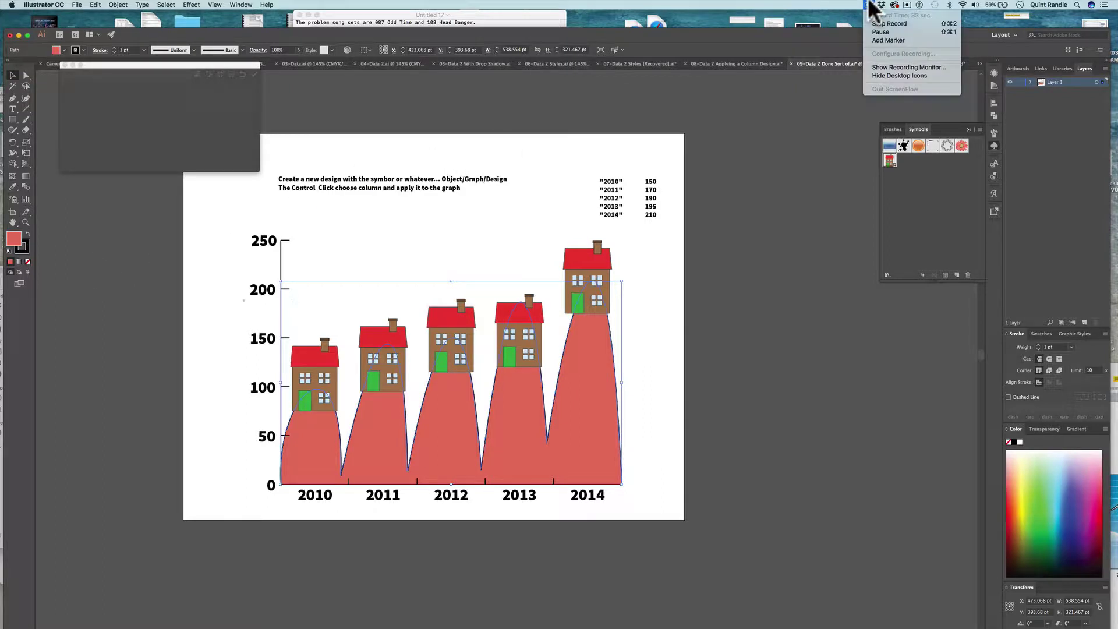
click(880, 31)
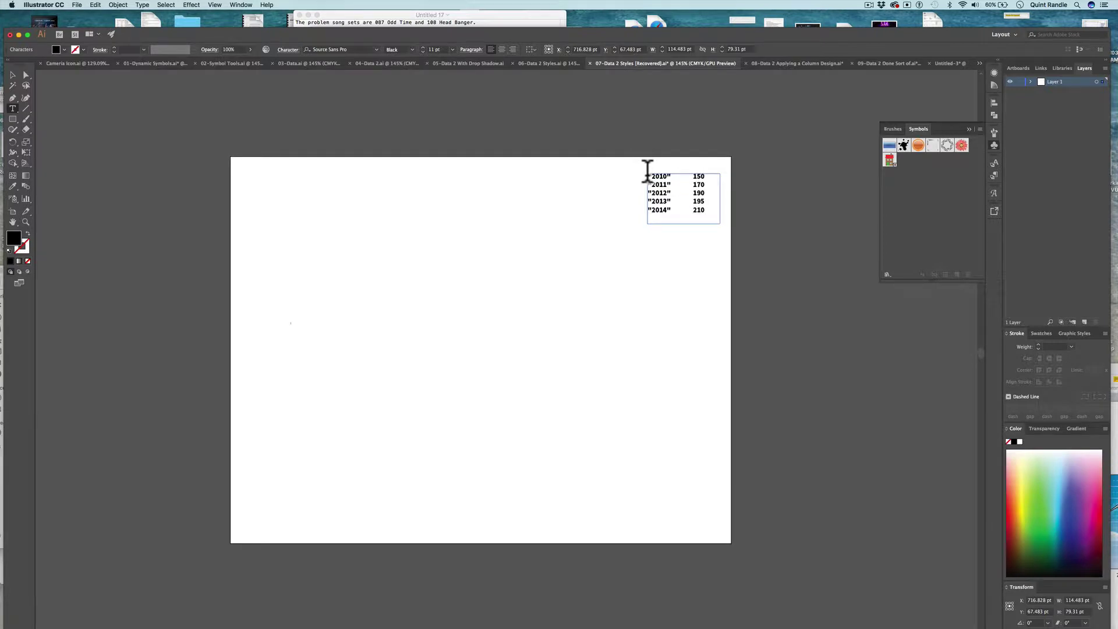
- Copy the rows of years 2010 to 2014 and their values from the text block
drag(647, 170, 716, 211)
key(super+c)
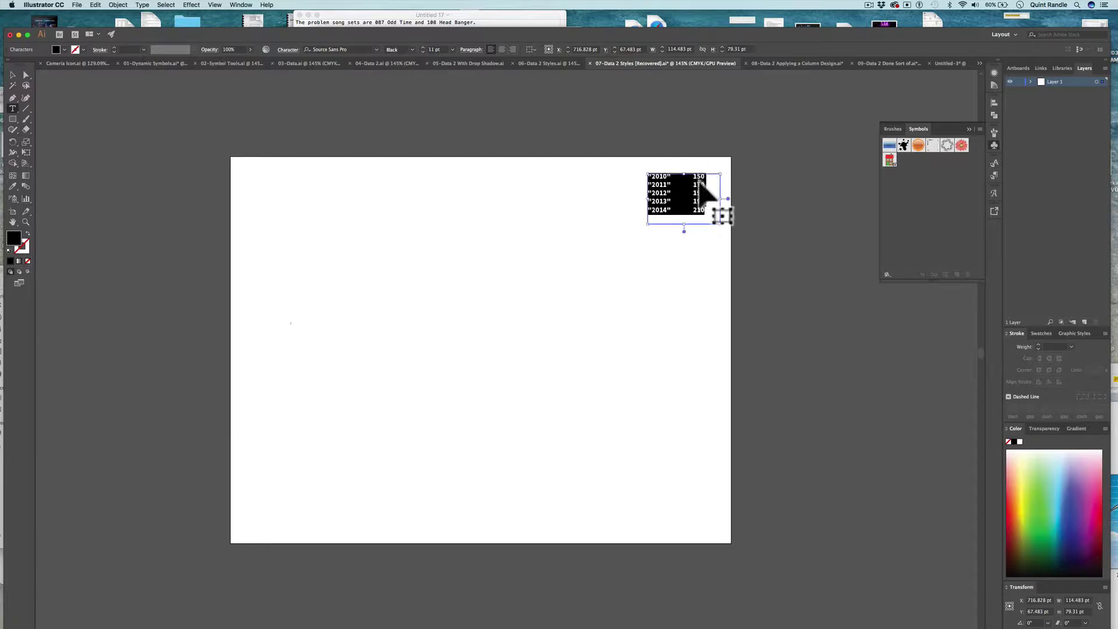
click(711, 168)
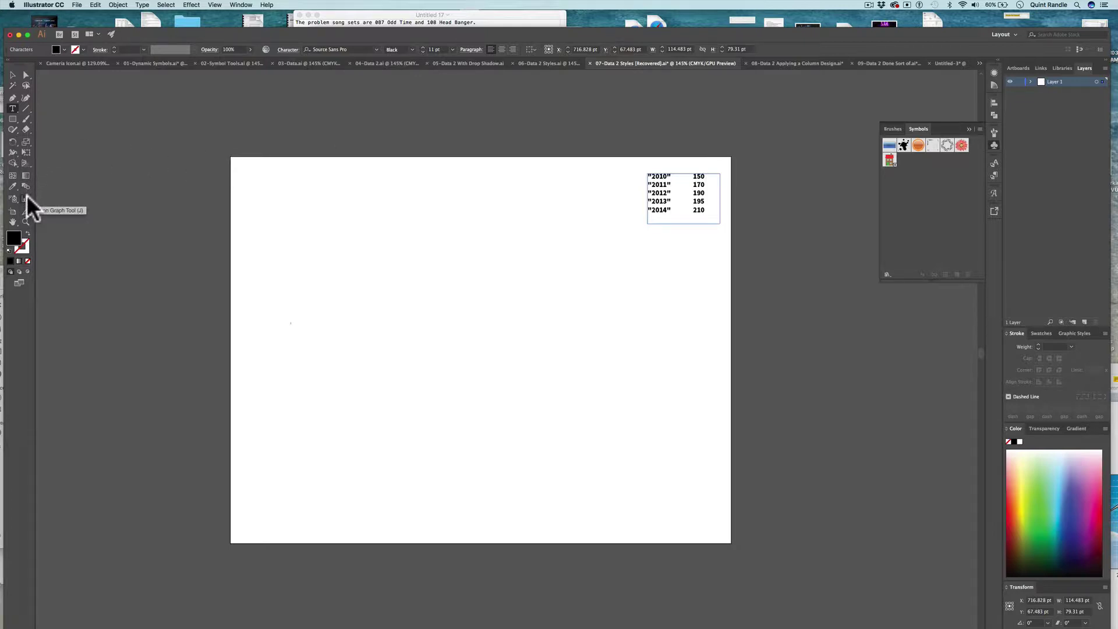
- Draw a column graph across the middle of the artboard and fill it with the copied 2010–2014 data
key(Escape)
drag(318, 246, 661, 465)
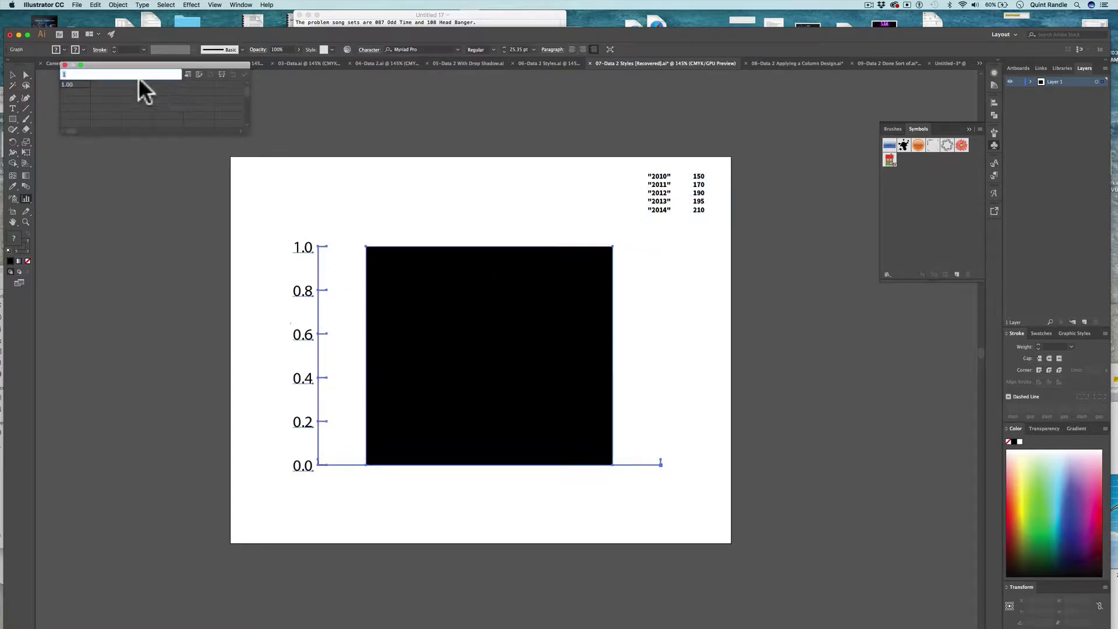
drag(77, 74, 54, 71)
key(super+v)
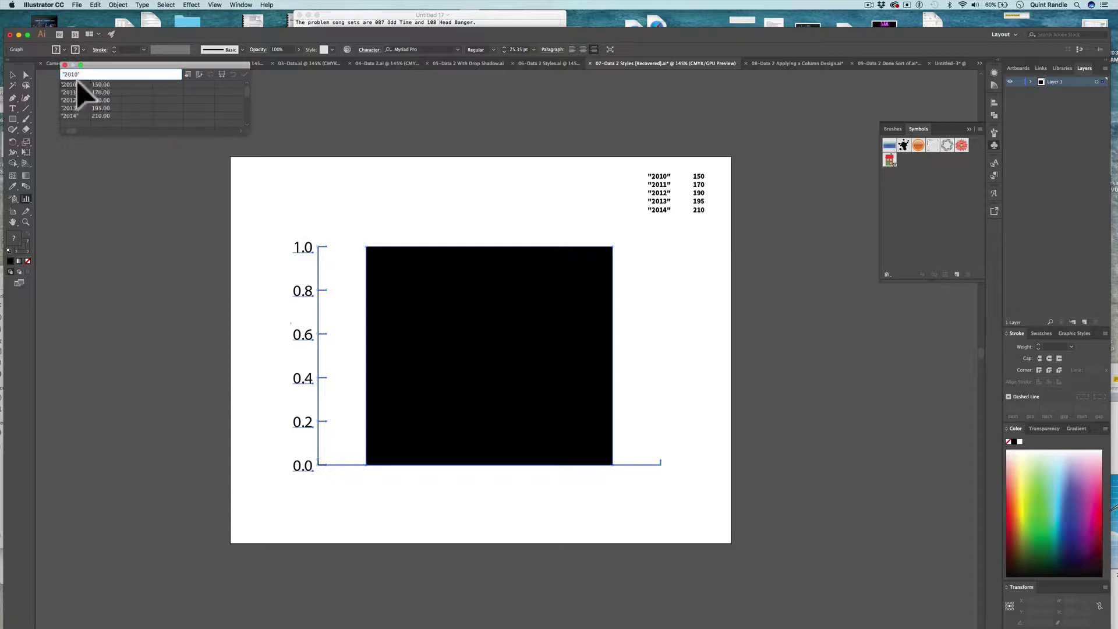
click(133, 95)
click(243, 73)
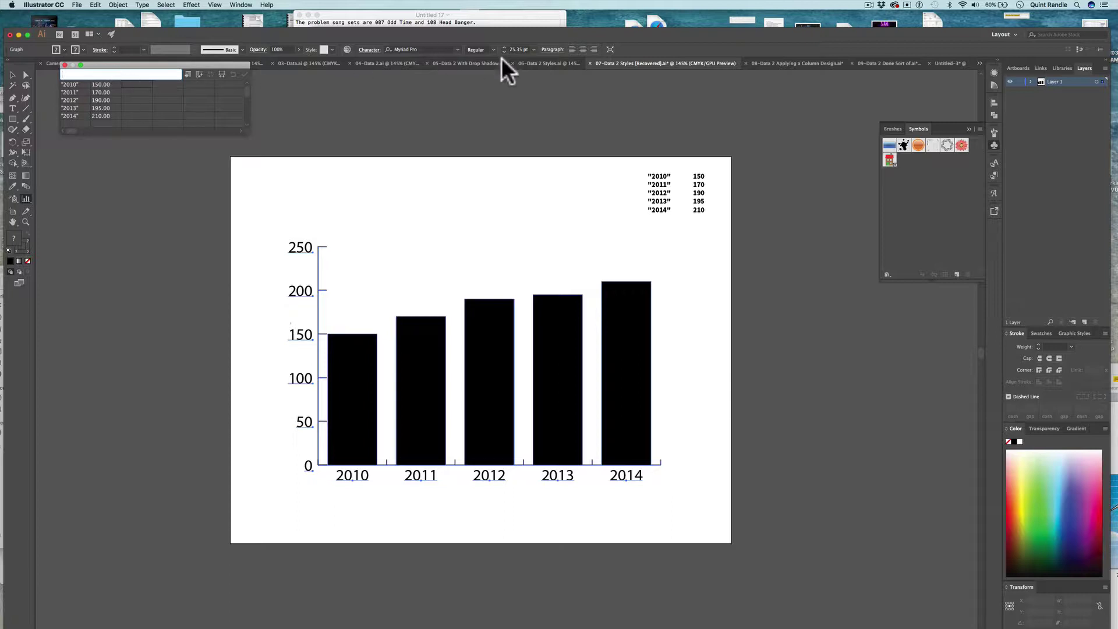
- Reposition the application window so the whole workspace fits on the screen
drag(534, 34, 519, 22)
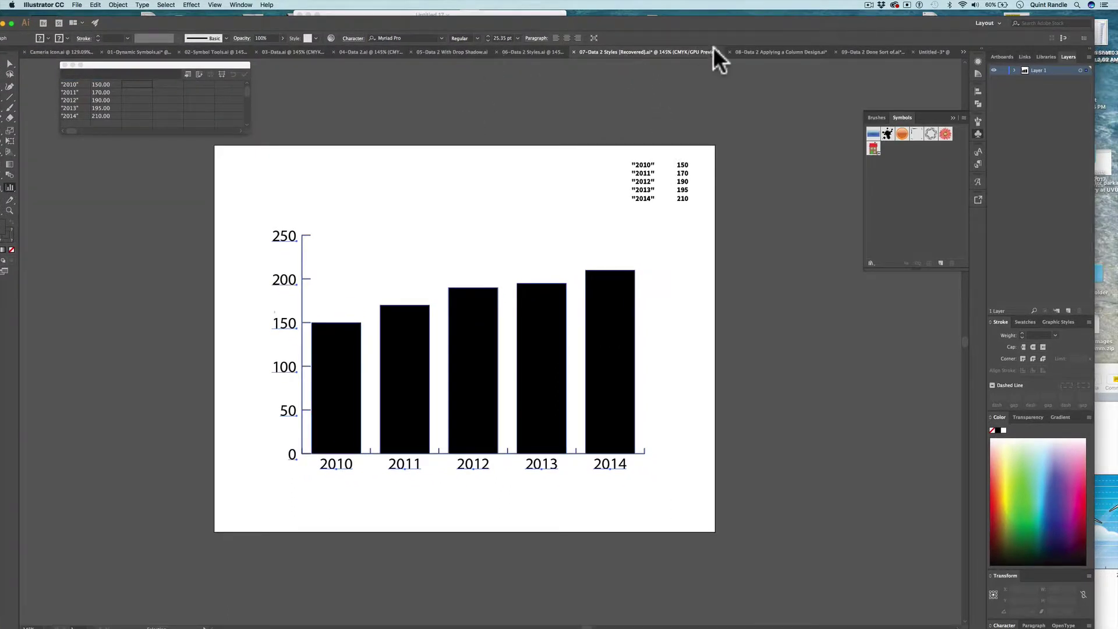
click(904, 4)
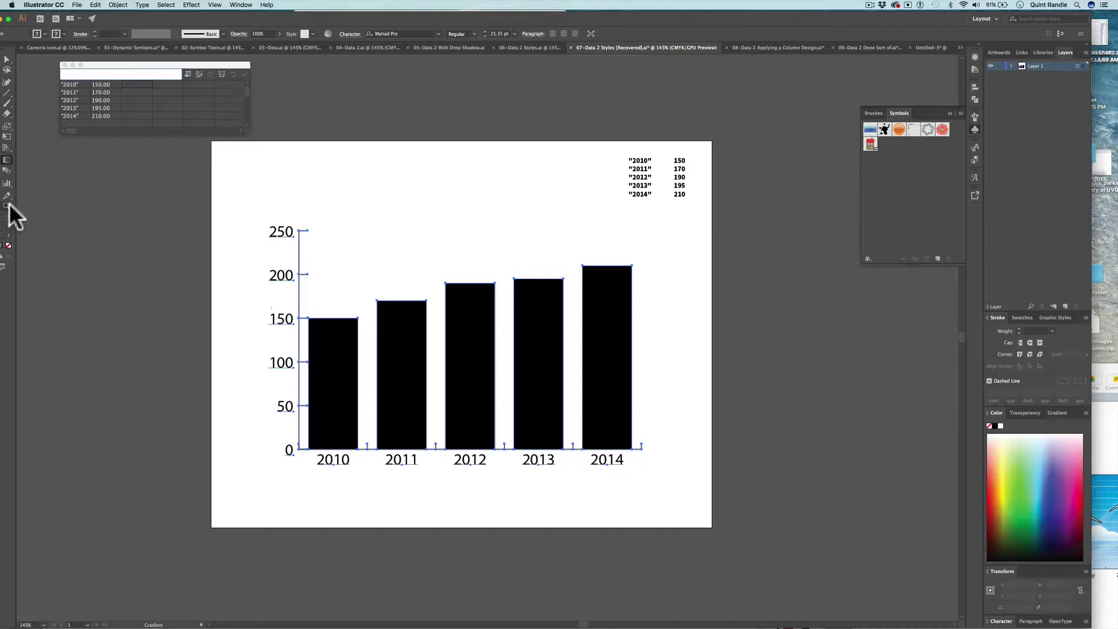
drag(135, 17, 153, 16)
- Draw a black rectangle about 37 by 43 pt above the graph and deselect it
click(12, 101)
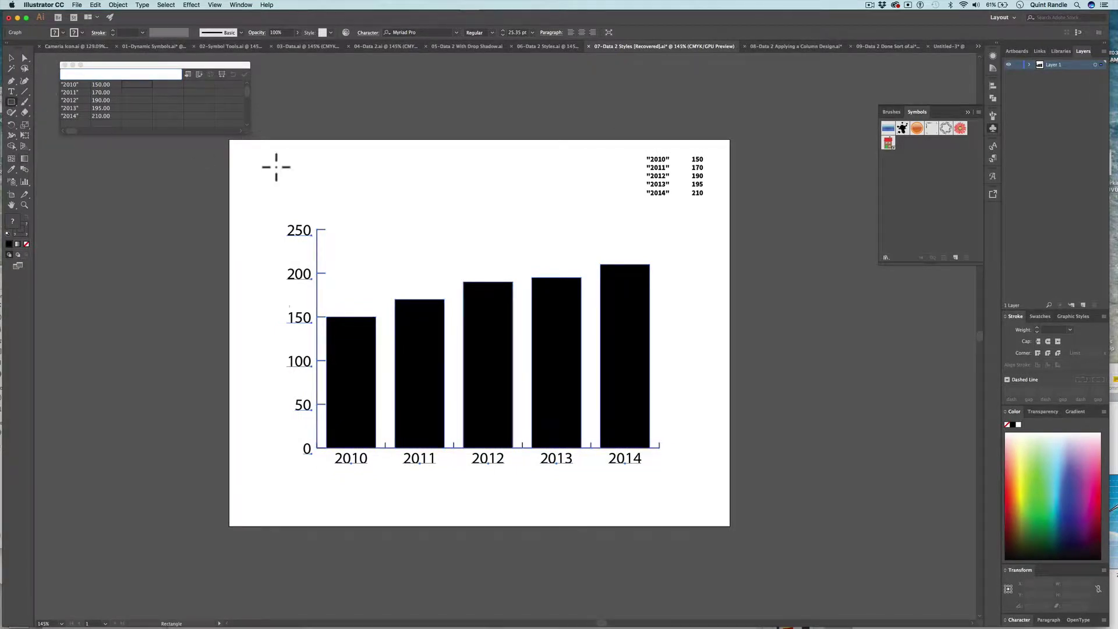
drag(343, 170, 368, 198)
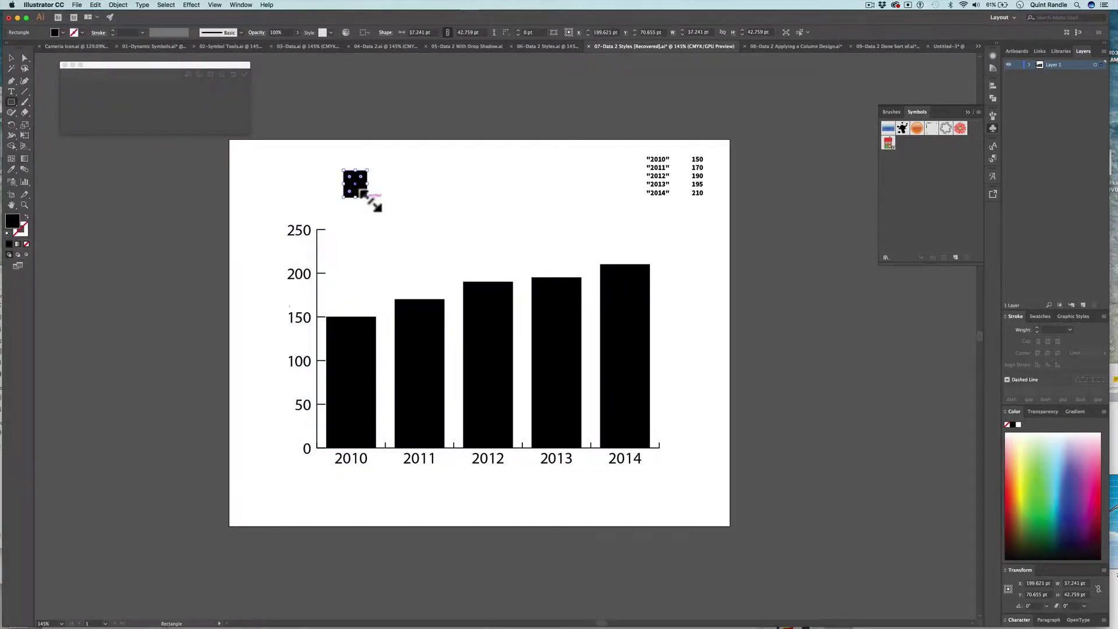
click(11, 57)
click(397, 160)
- Save the black rectangle as a dynamic symbol named New Symbol 1 with the Movie Clip export type
drag(346, 179, 936, 199)
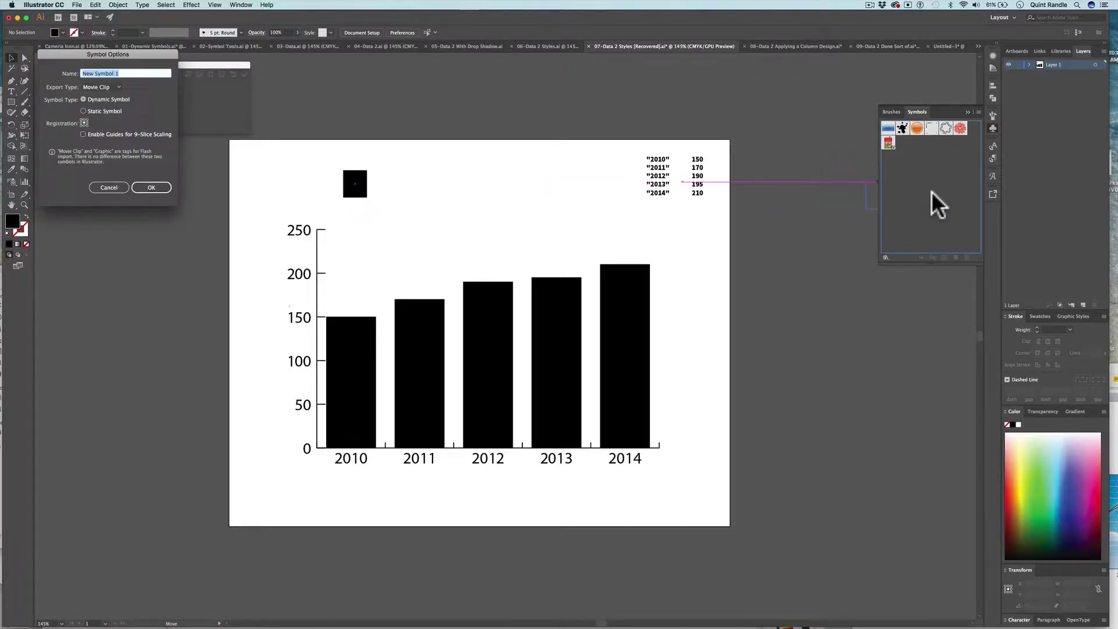
drag(167, 55, 460, 83)
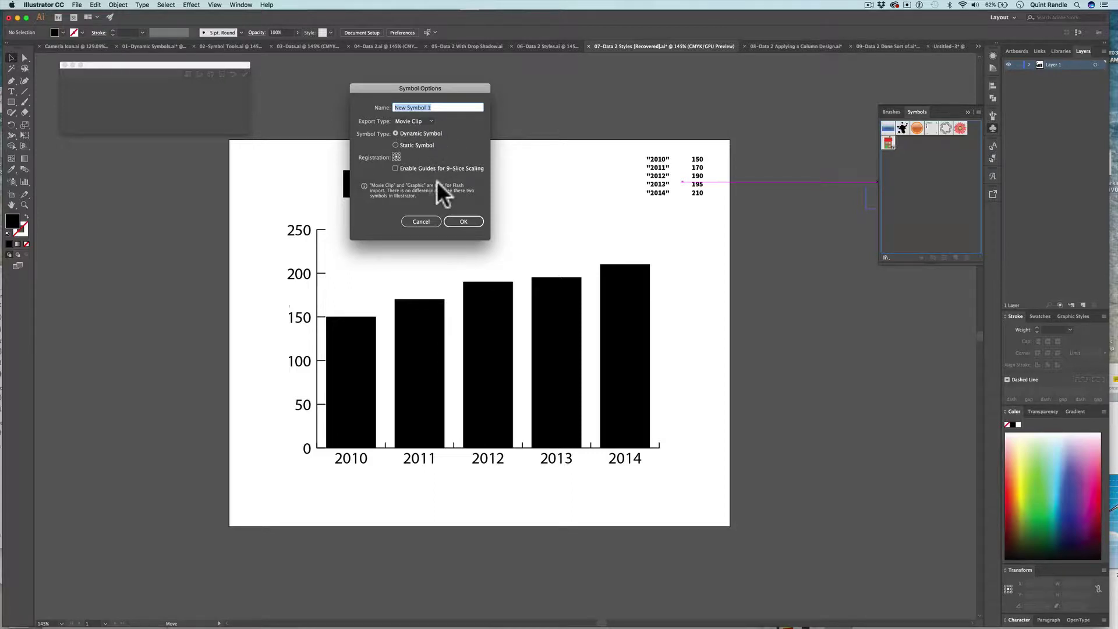
click(464, 222)
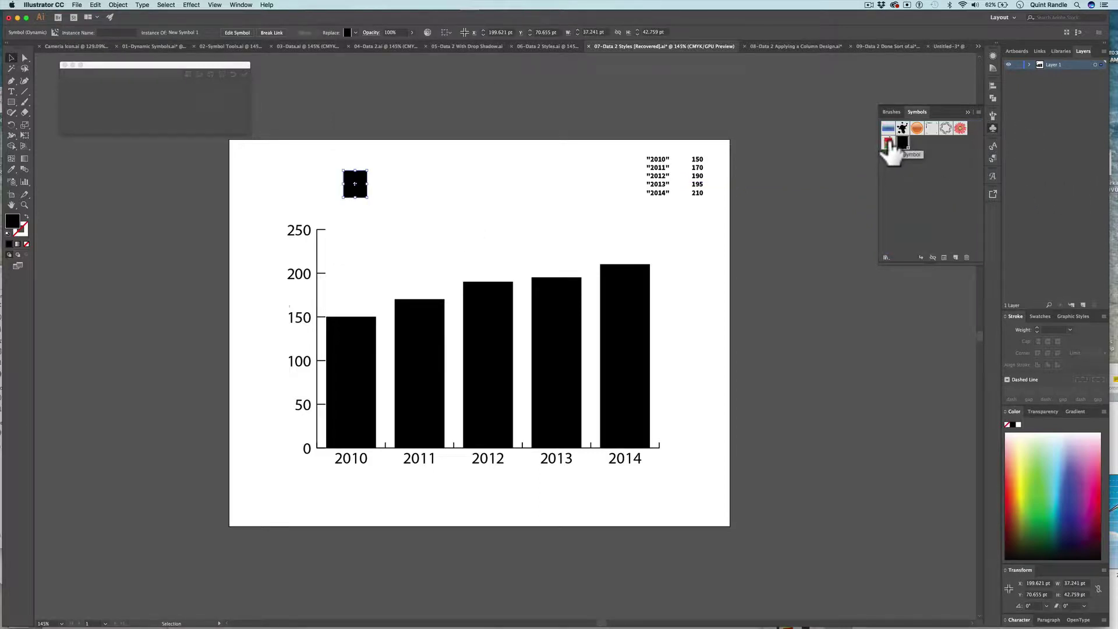
- Place an instance of the house symbol above the graph and delete the black rectangle instance
drag(889, 143, 866, 142)
drag(541, 174, 467, 182)
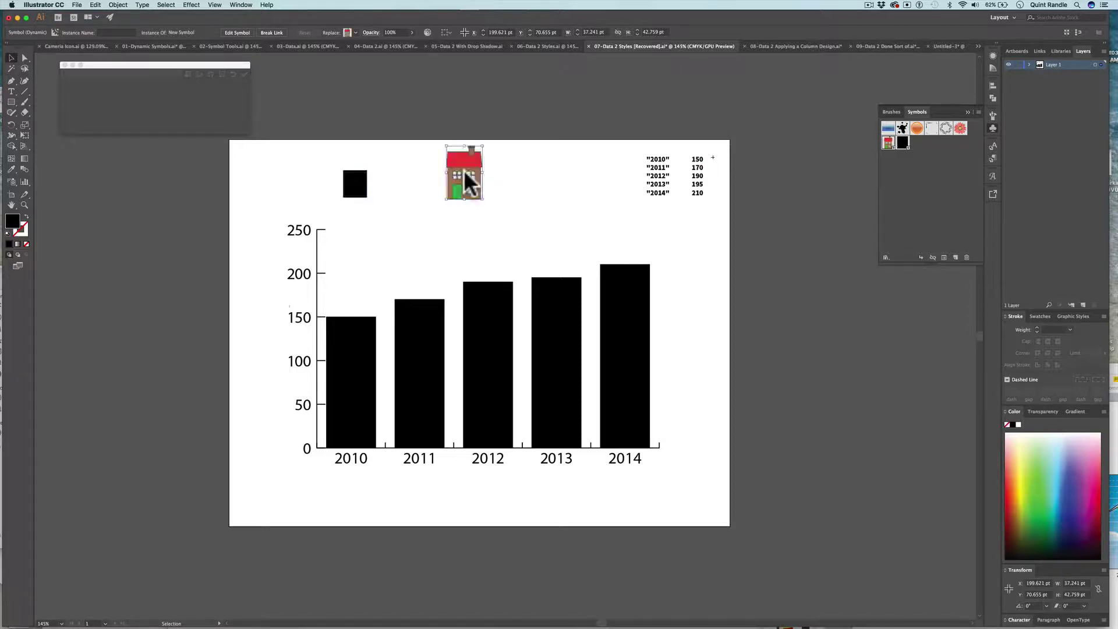
click(363, 166)
click(352, 181)
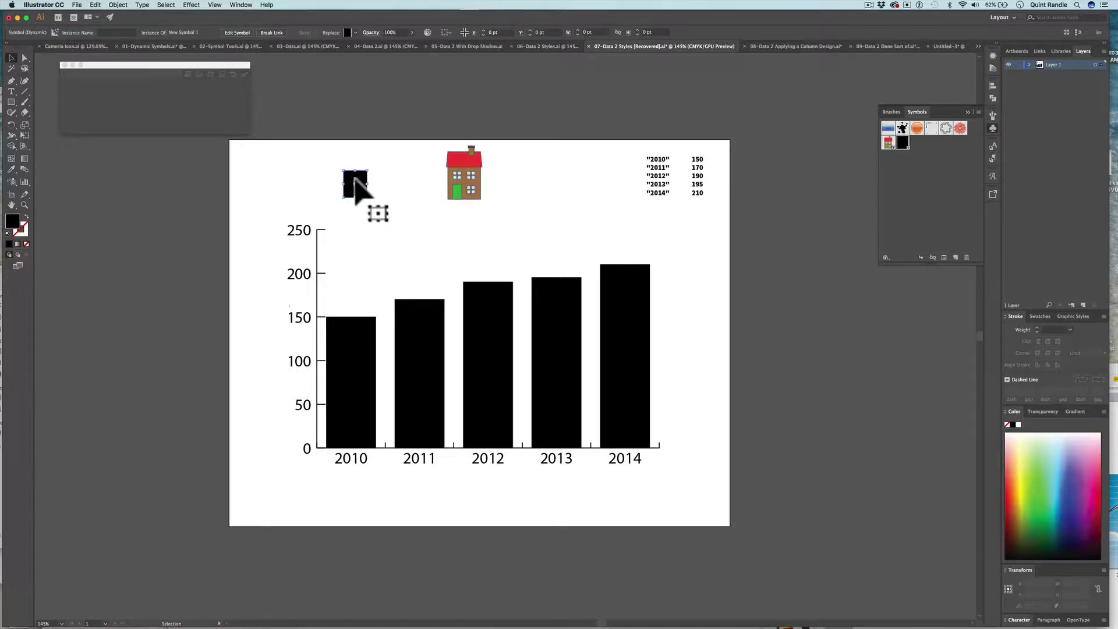
key(Delete)
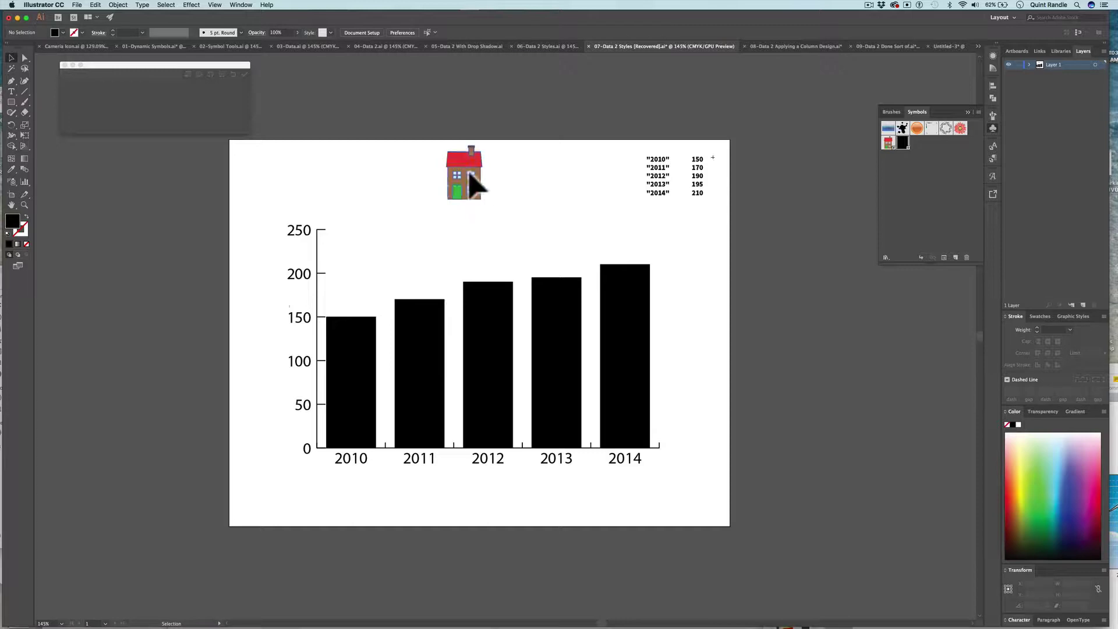
click(468, 171)
drag(468, 171, 462, 180)
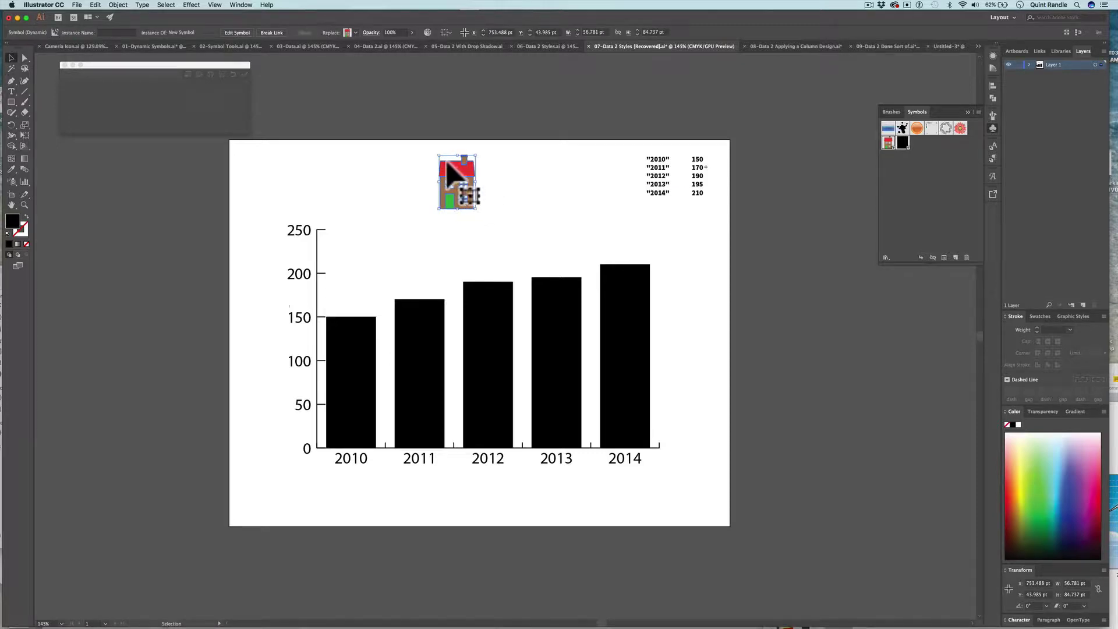
- Place a second house symbol instance beside the first and recolor only its roof yellow
drag(888, 145, 505, 181)
click(546, 172)
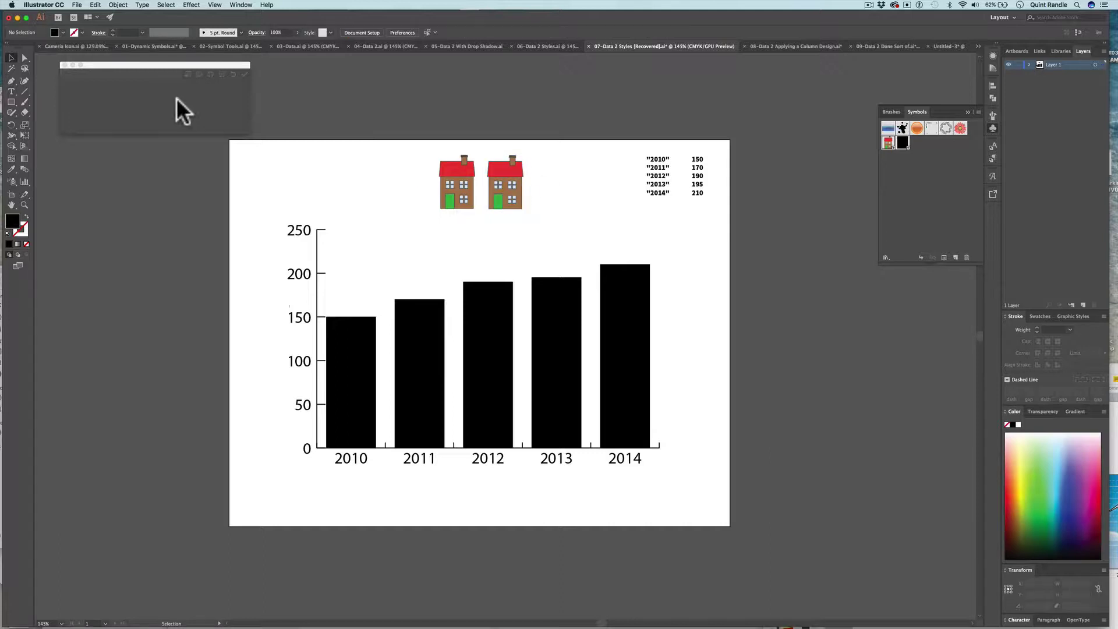
click(24, 59)
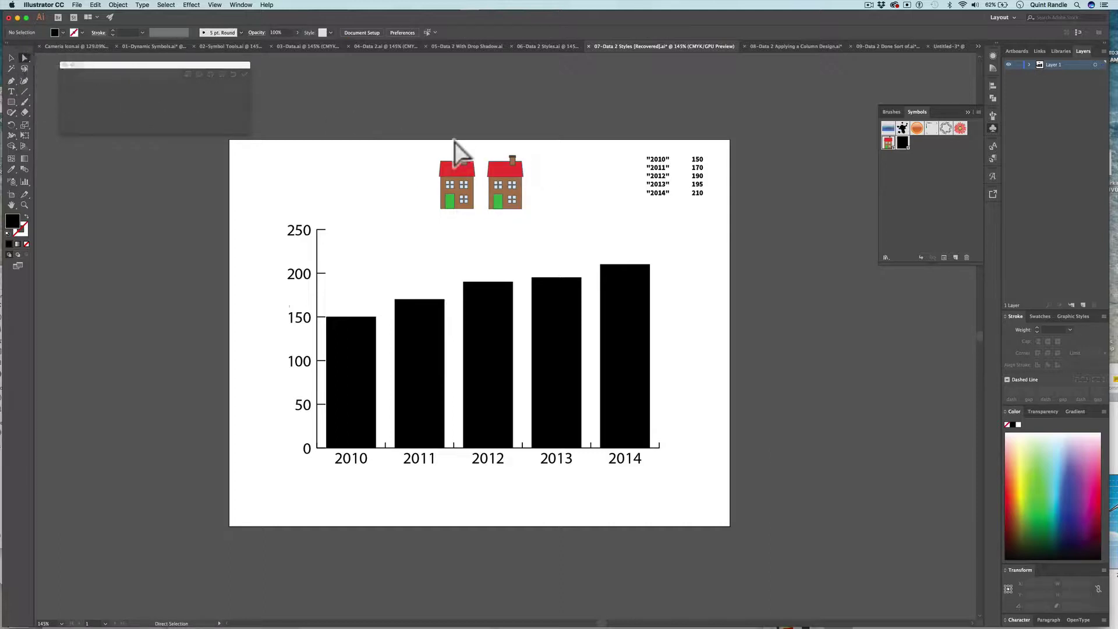
click(499, 173)
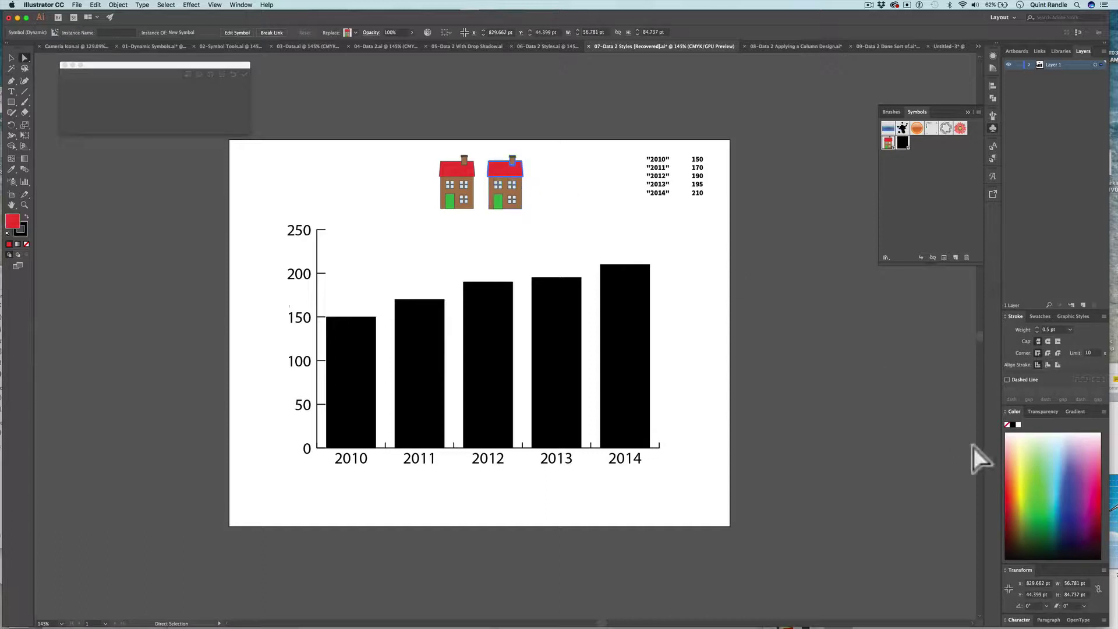
click(1019, 471)
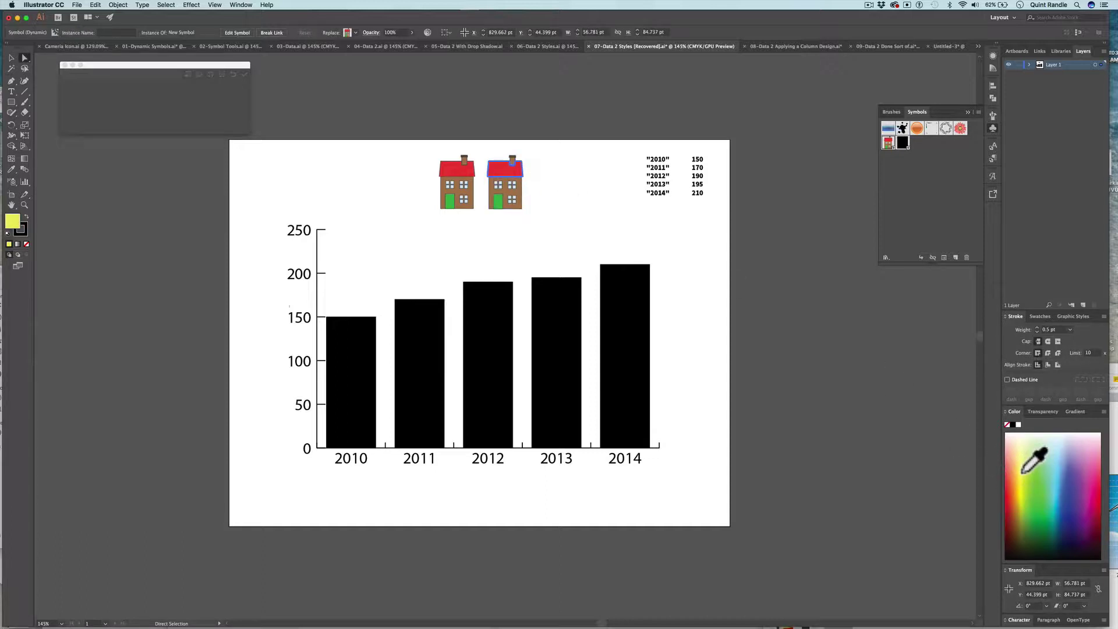
click(11, 59)
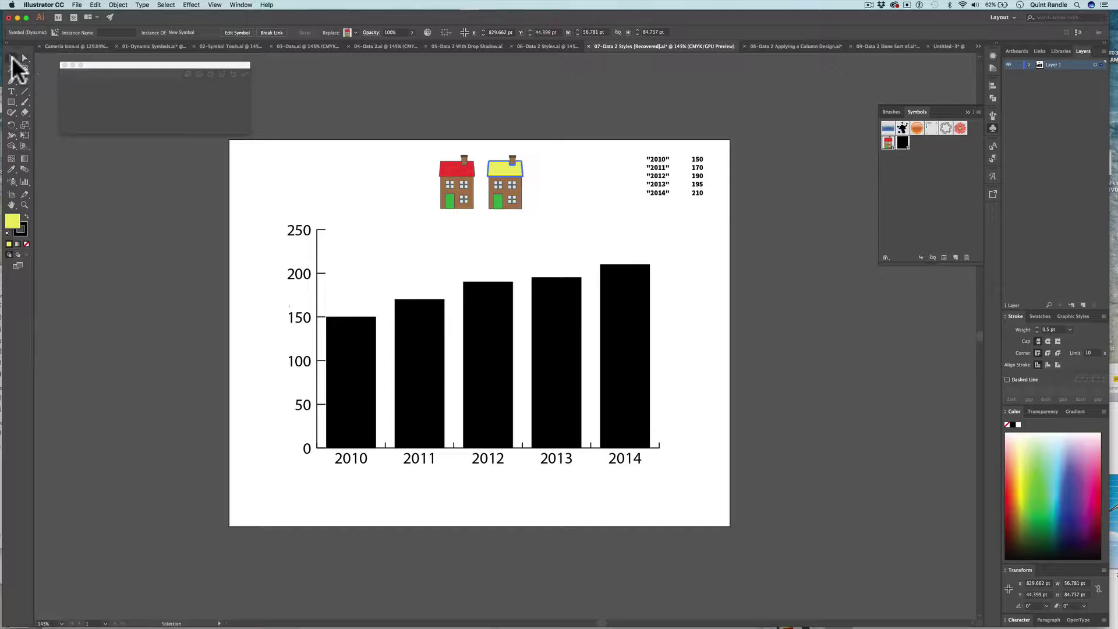
click(393, 165)
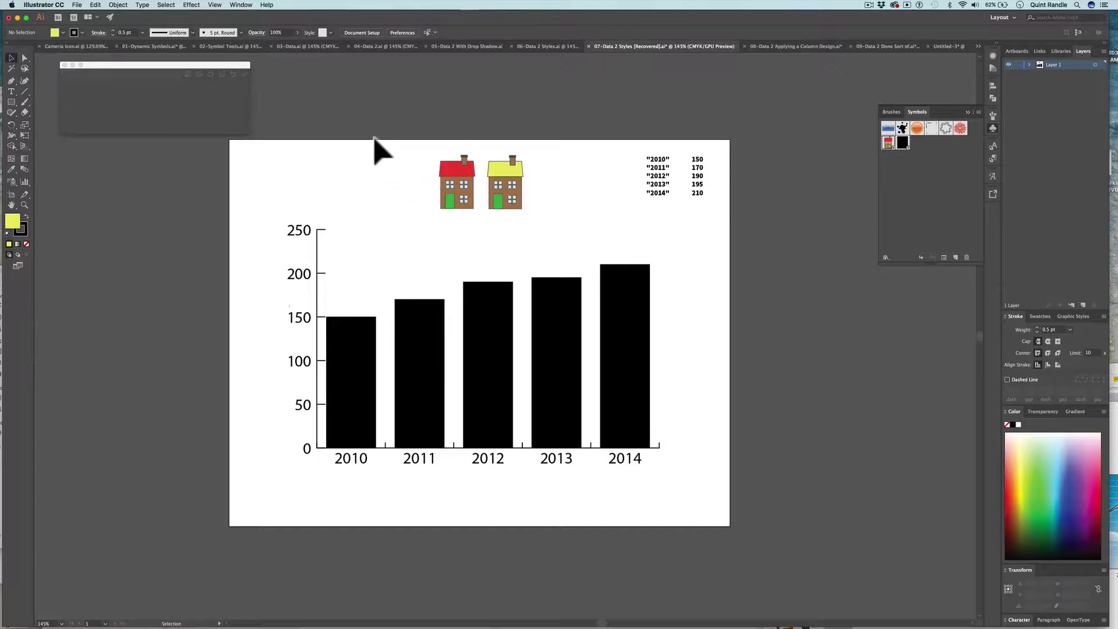
- Delete the yellow-roofed house instance
click(499, 163)
key(Delete)
key(backslash)
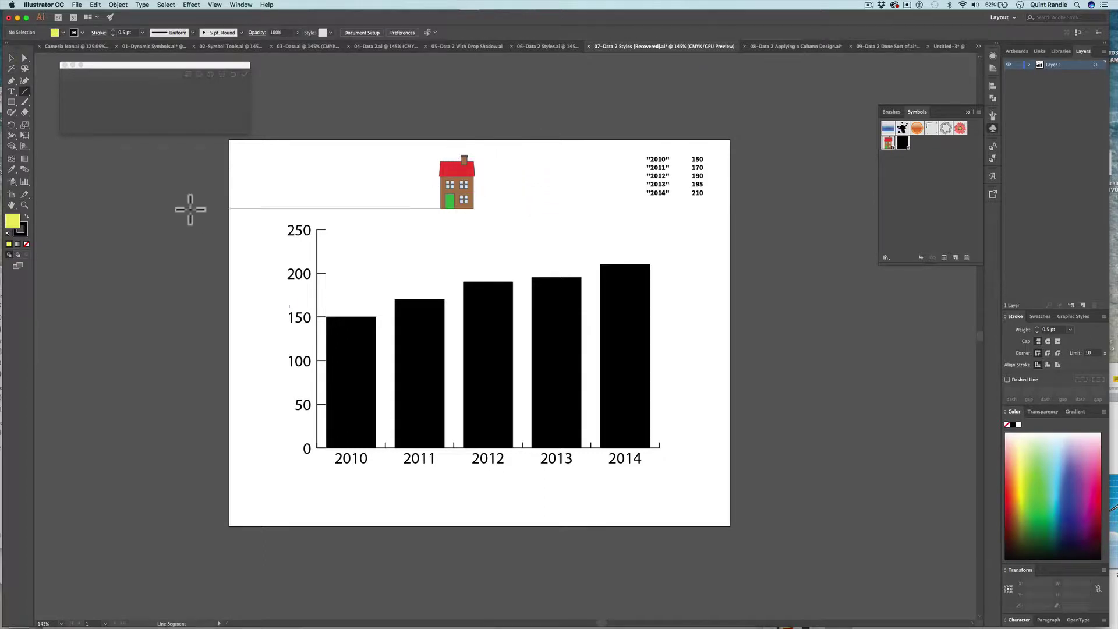
click(11, 58)
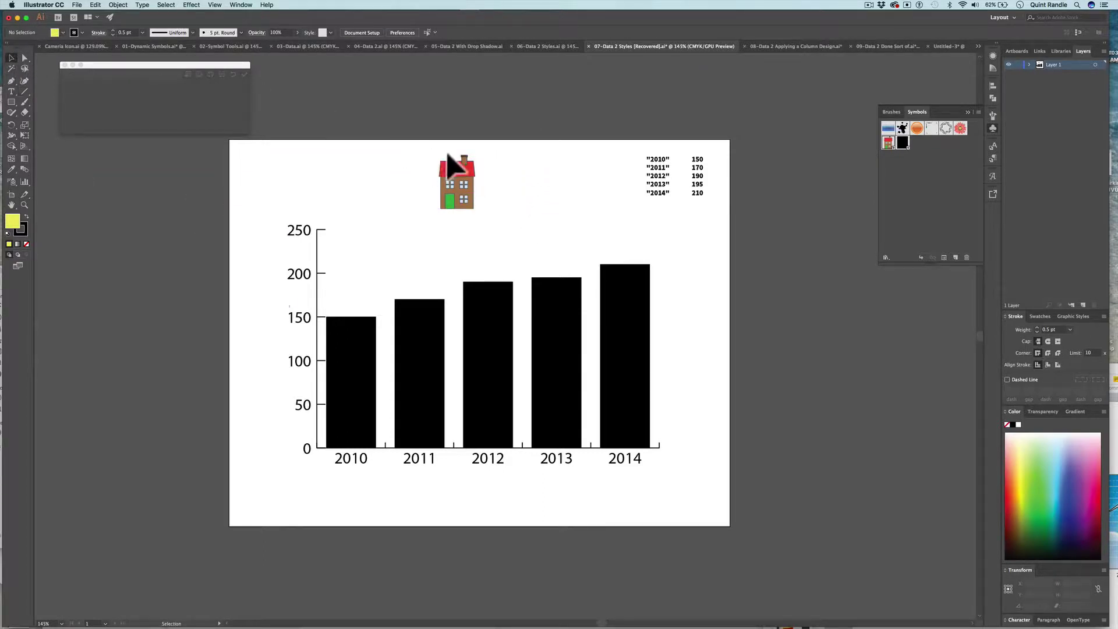
- Close the empty floating panel and add the house symbol instance above the graph as a new graph design
click(65, 64)
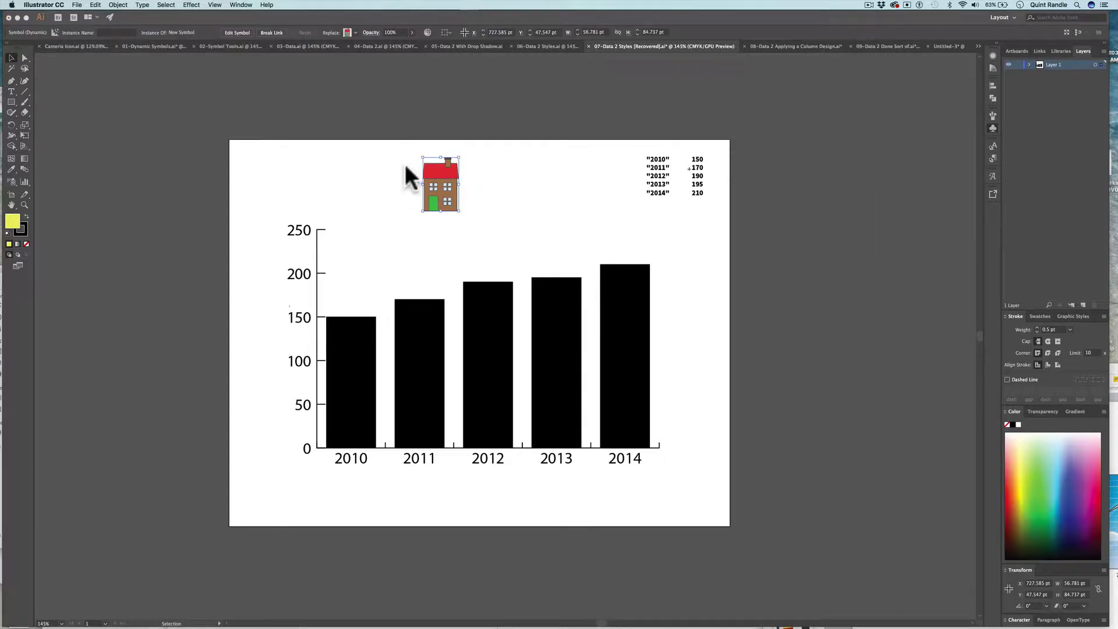
click(12, 57)
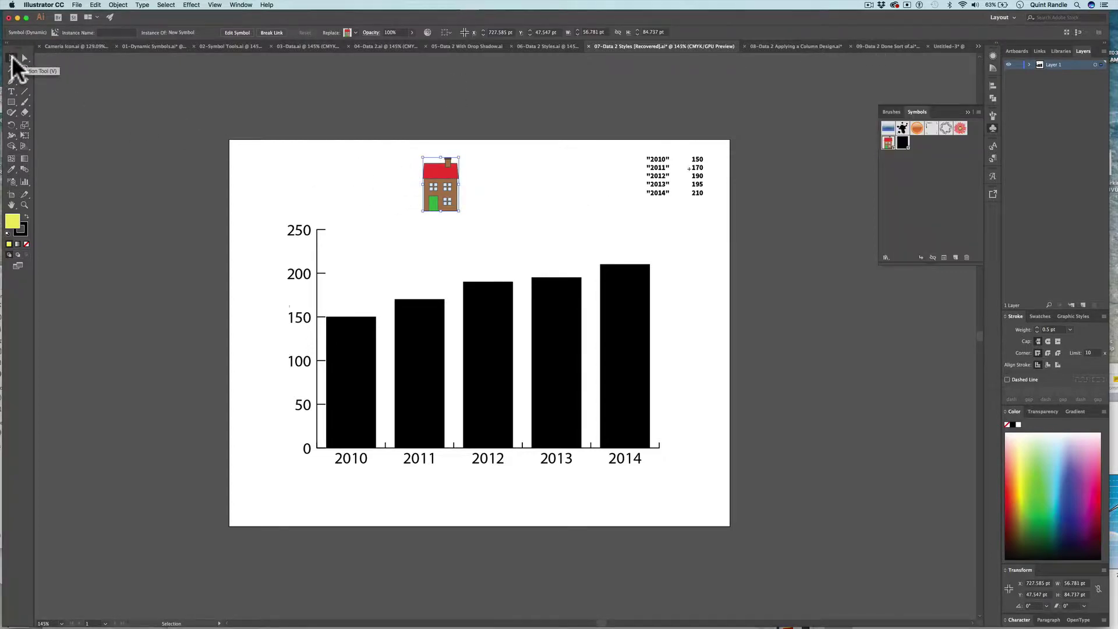
click(482, 175)
click(447, 170)
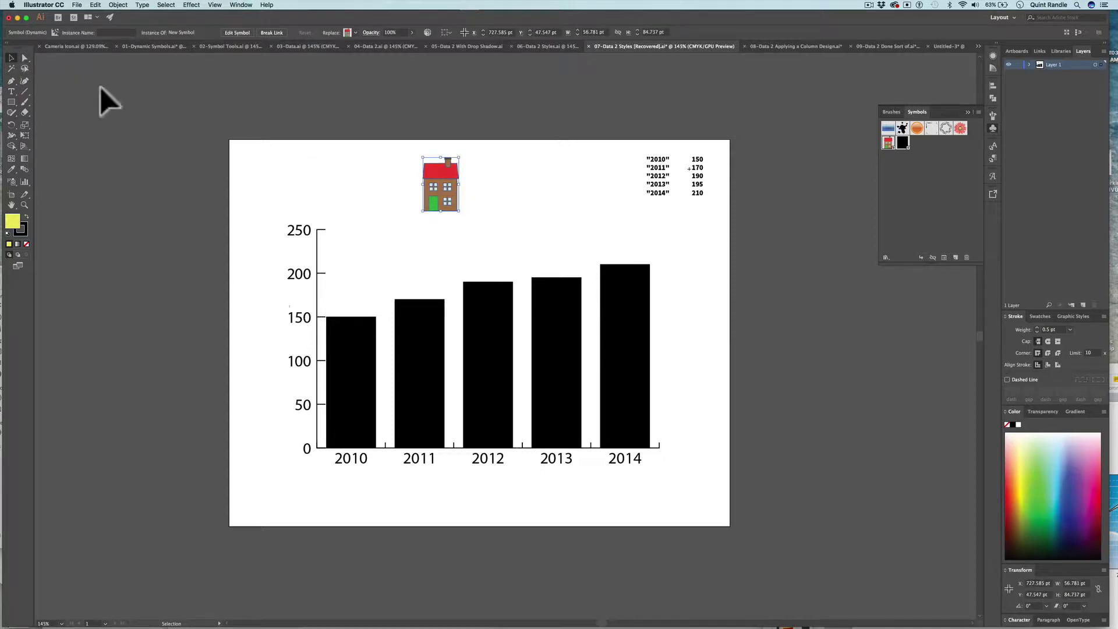
click(117, 4)
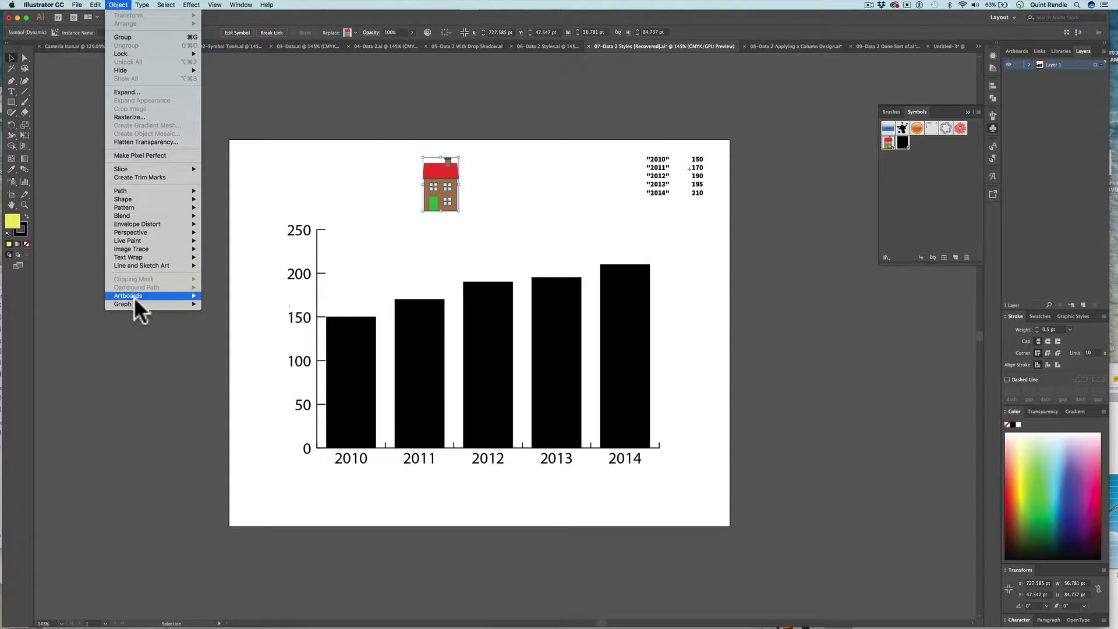
mouse_move(135, 300)
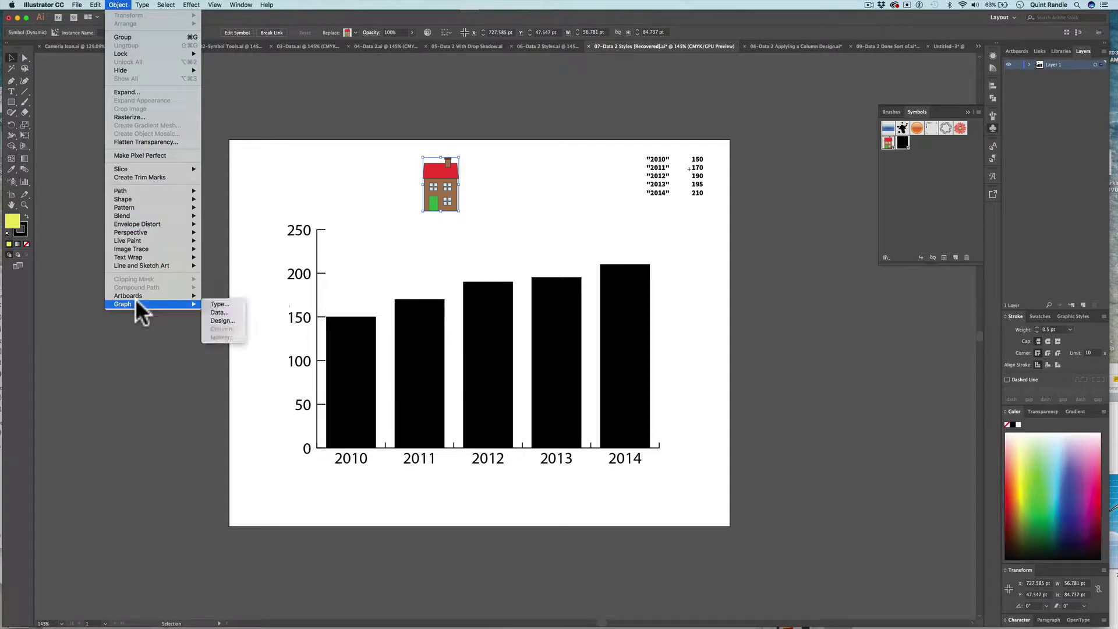
click(220, 319)
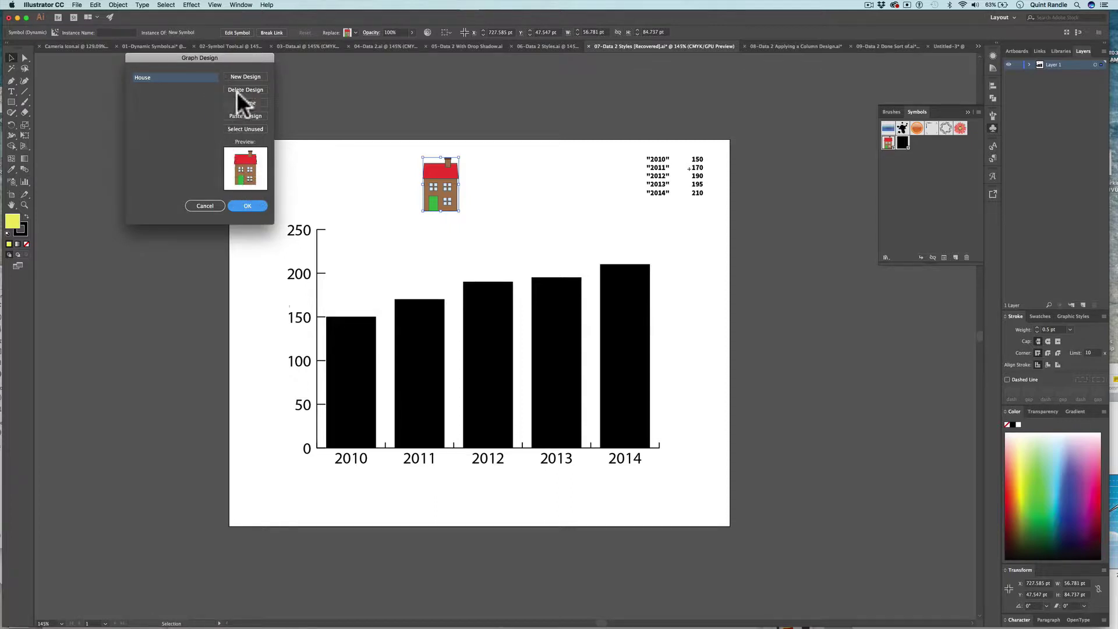
click(243, 75)
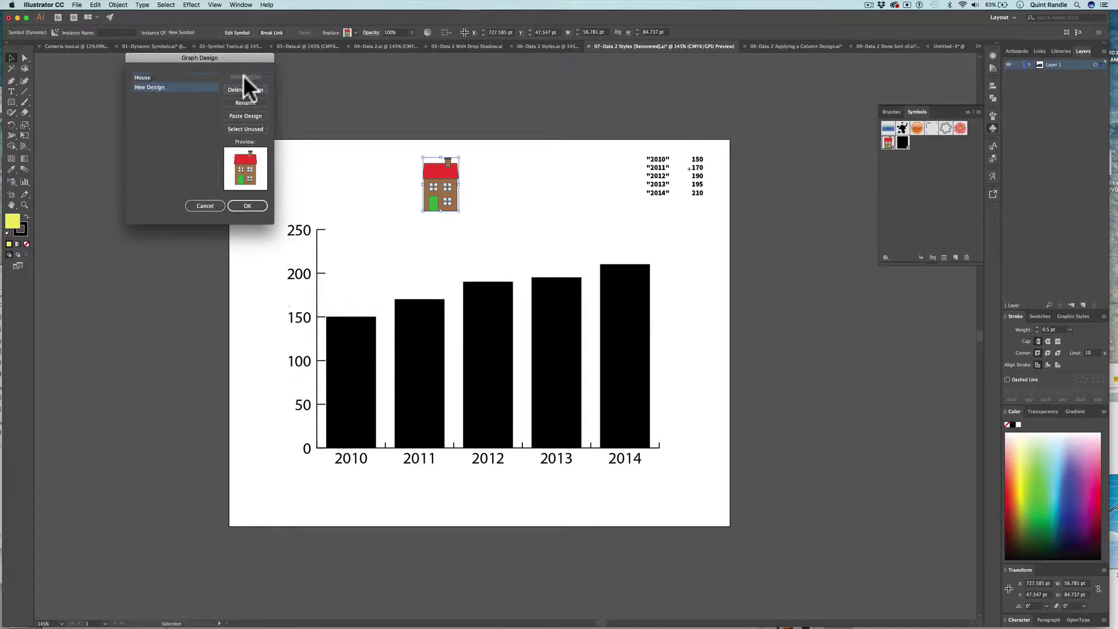
- Rename the new graph design as House 2, accept the design list and deselect the house
click(245, 100)
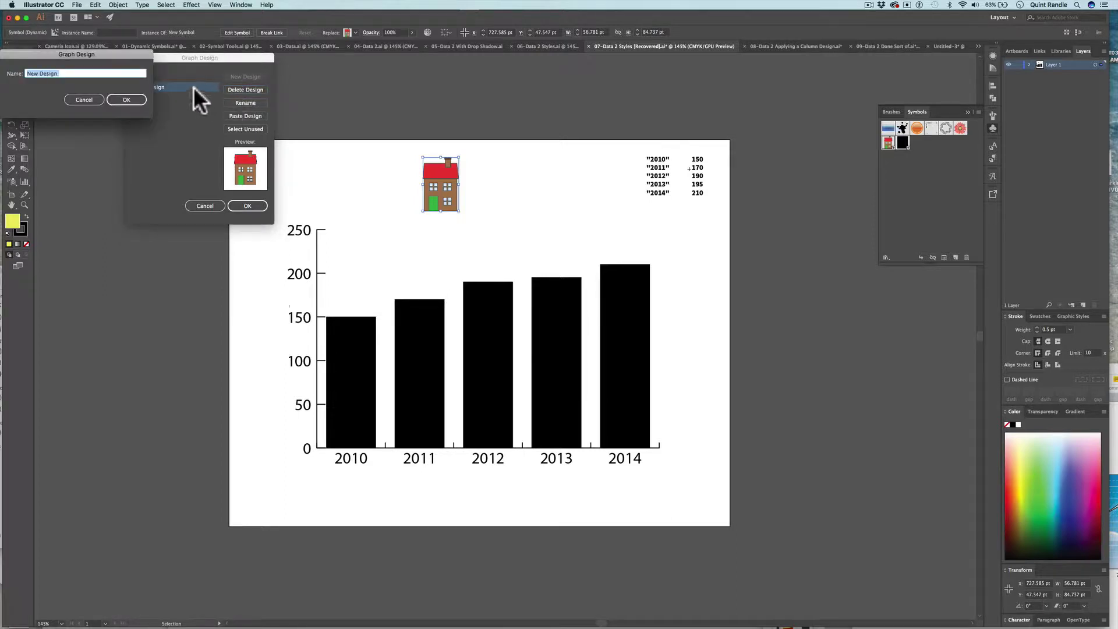
text(House )
text(3)
click(124, 99)
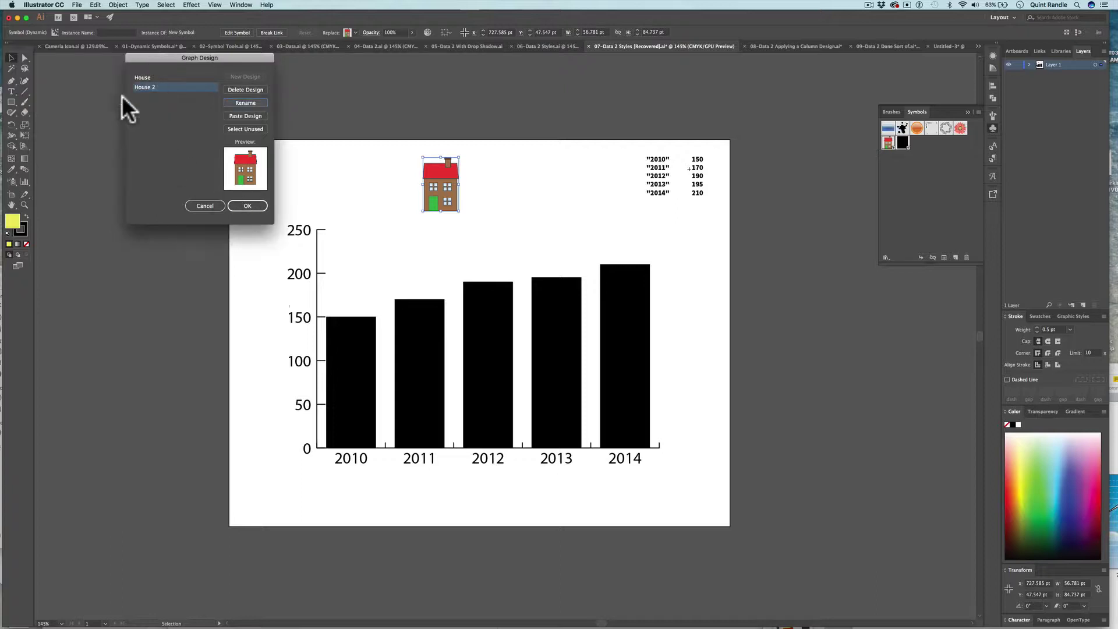
click(241, 204)
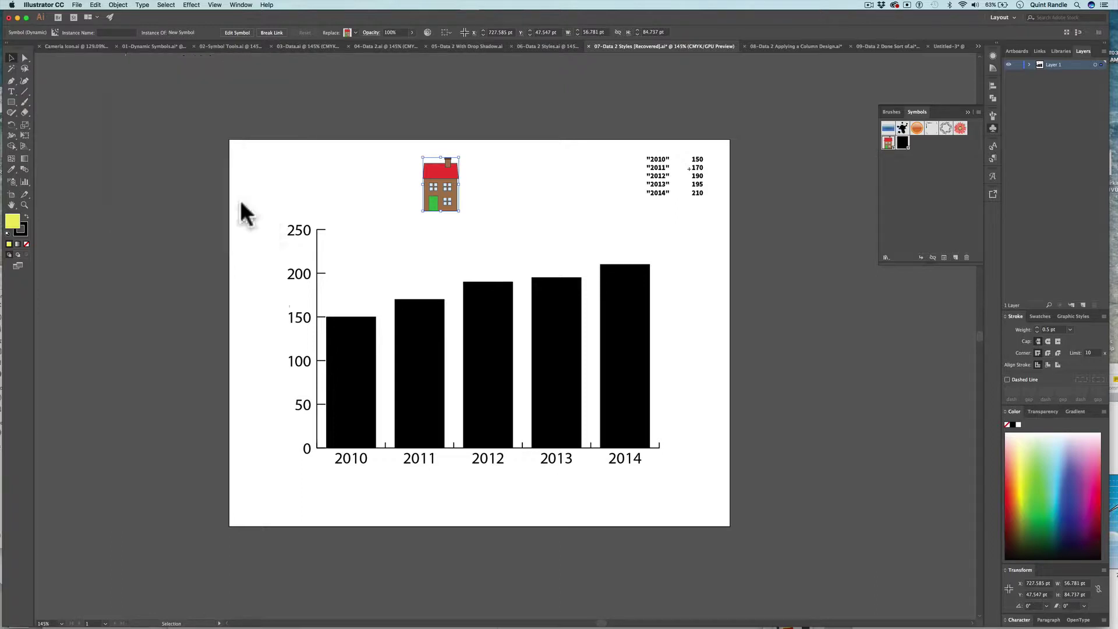
click(365, 164)
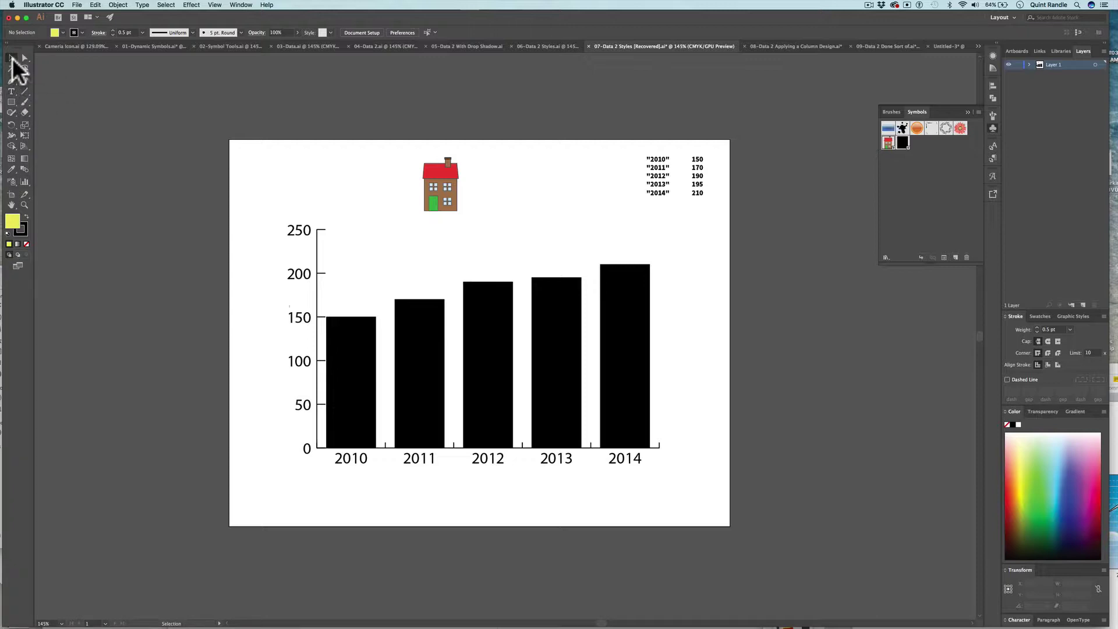
- Open the column design settings for the whole graph and choose the House 2 design
click(424, 369)
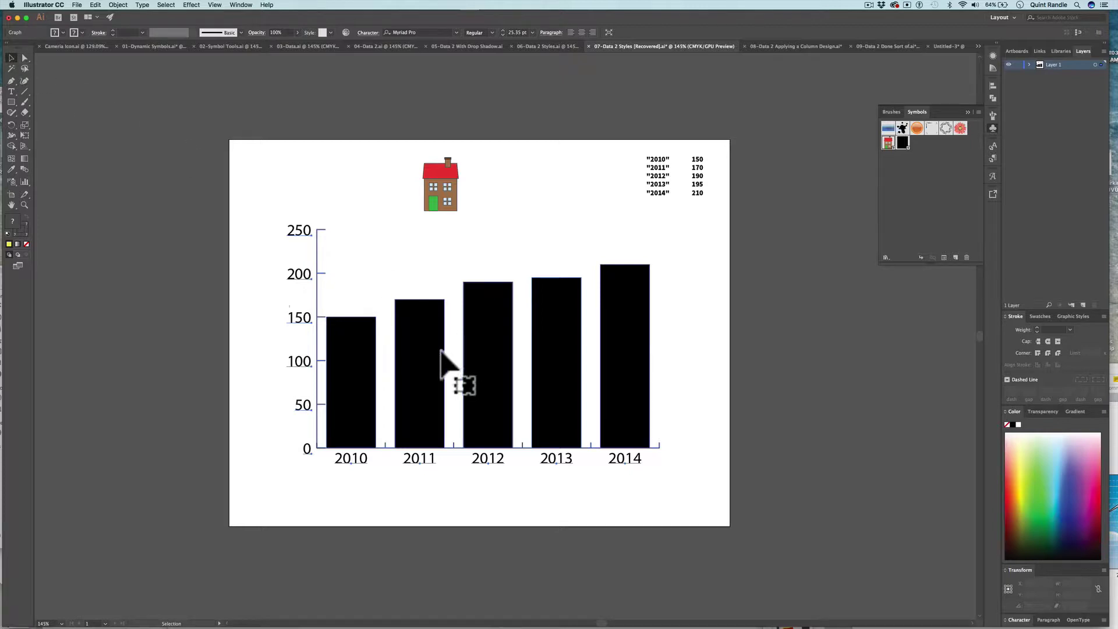
right_click(411, 372)
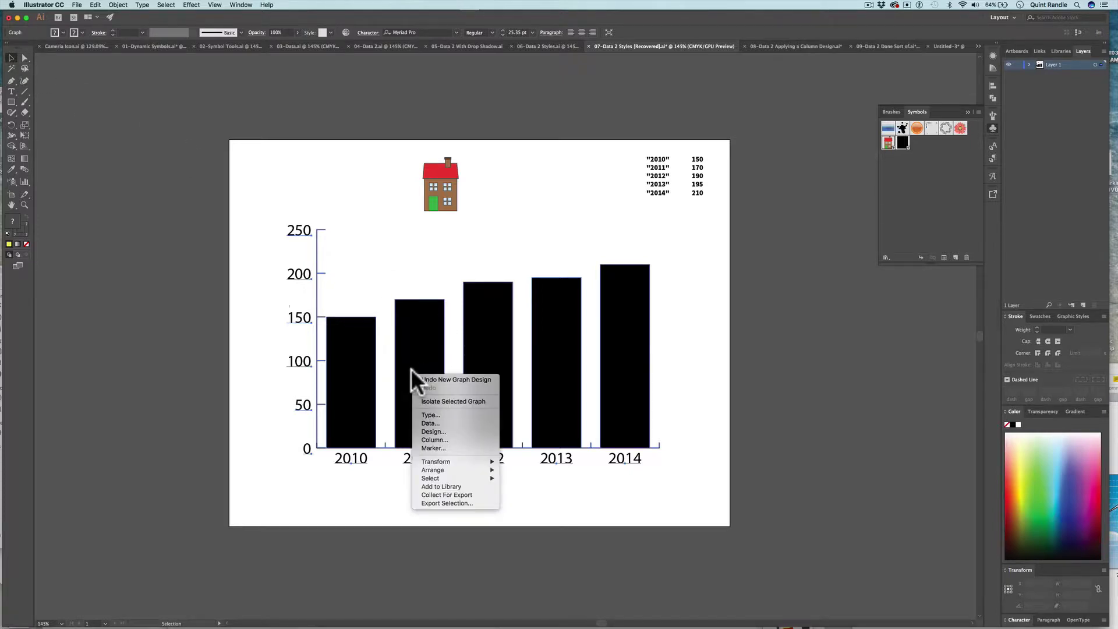
click(436, 438)
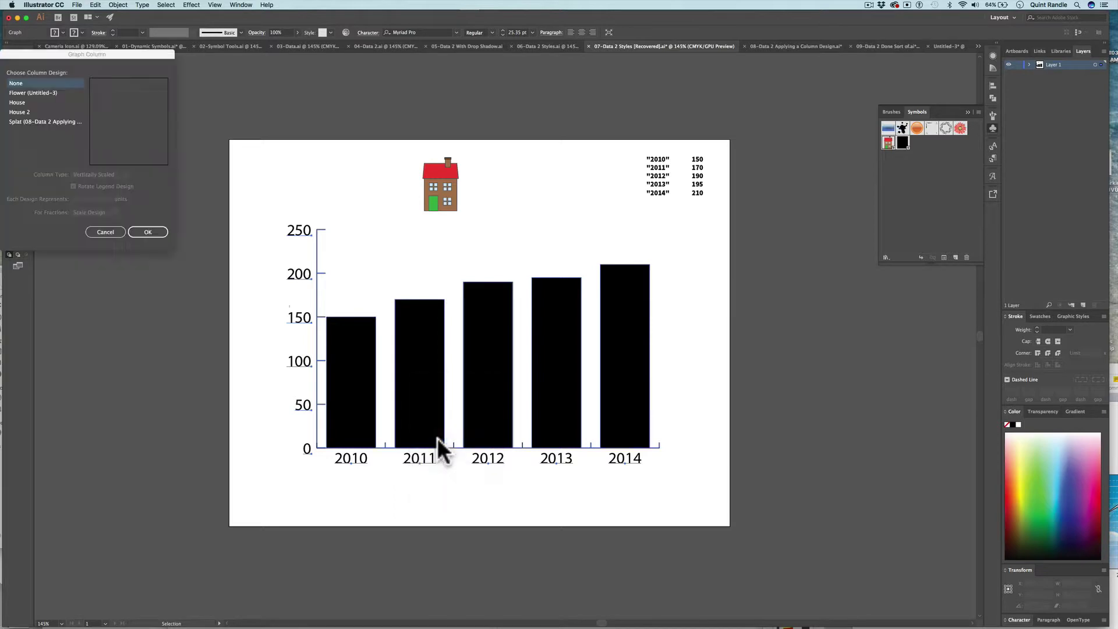
drag(102, 52, 258, 82)
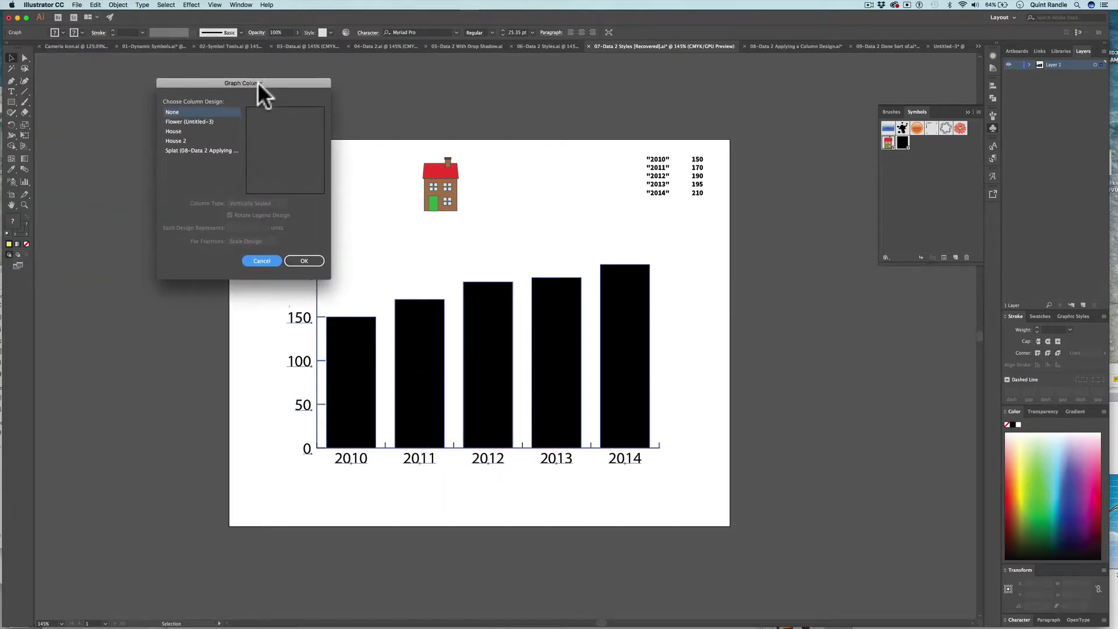
click(193, 140)
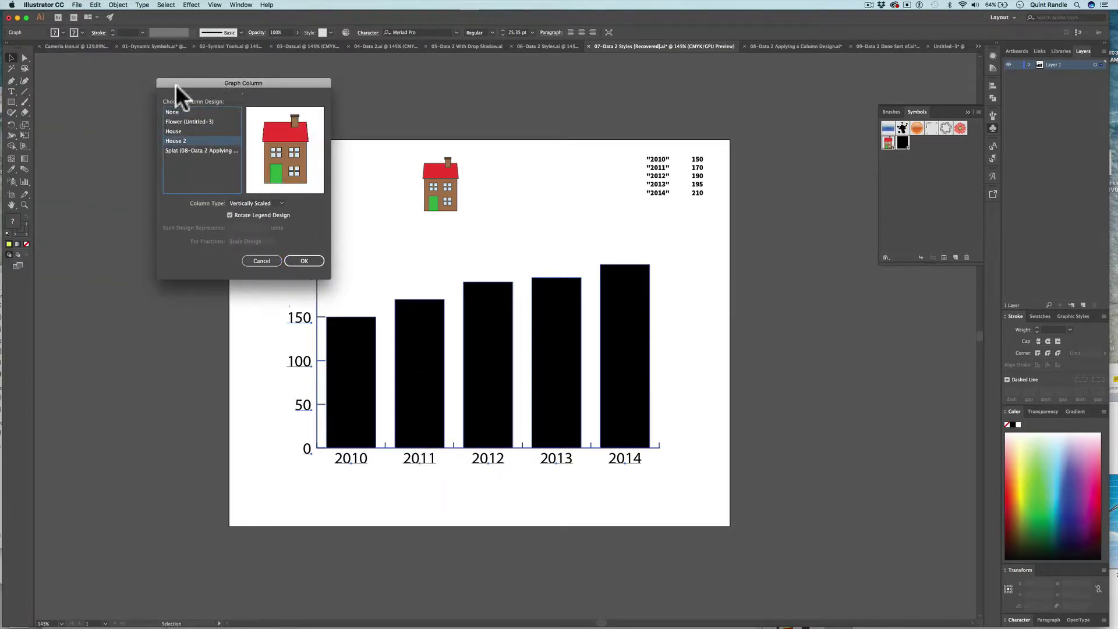
- Try the Repeating column type with each design representing 100 units and Chop Design for fractions, and undo the applied column design
click(258, 203)
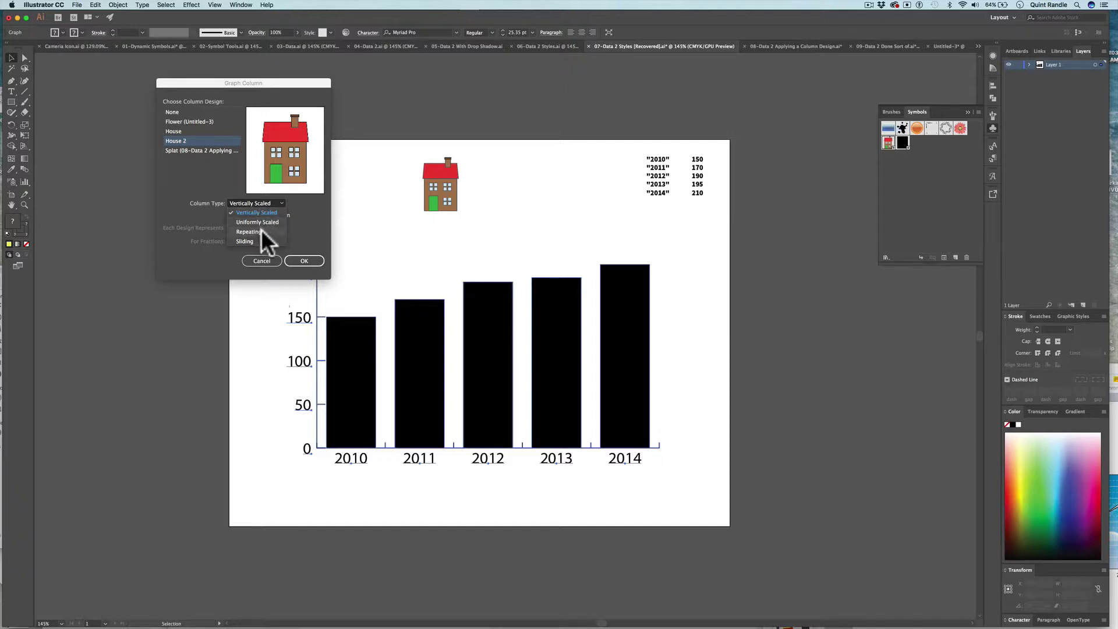
click(260, 231)
click(234, 228)
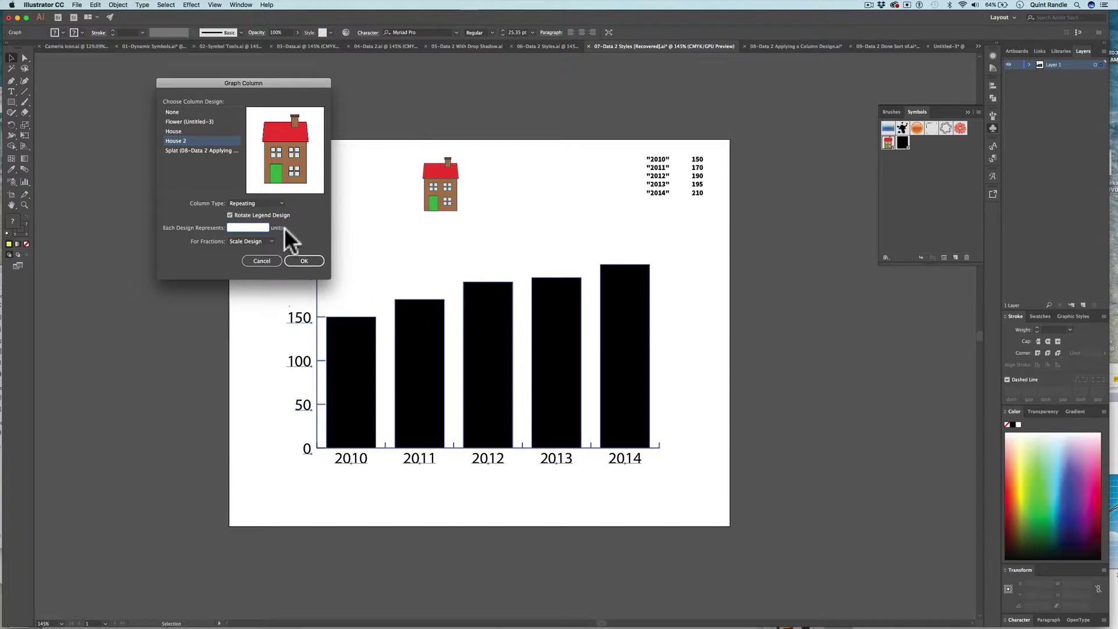
text(100)
click(244, 239)
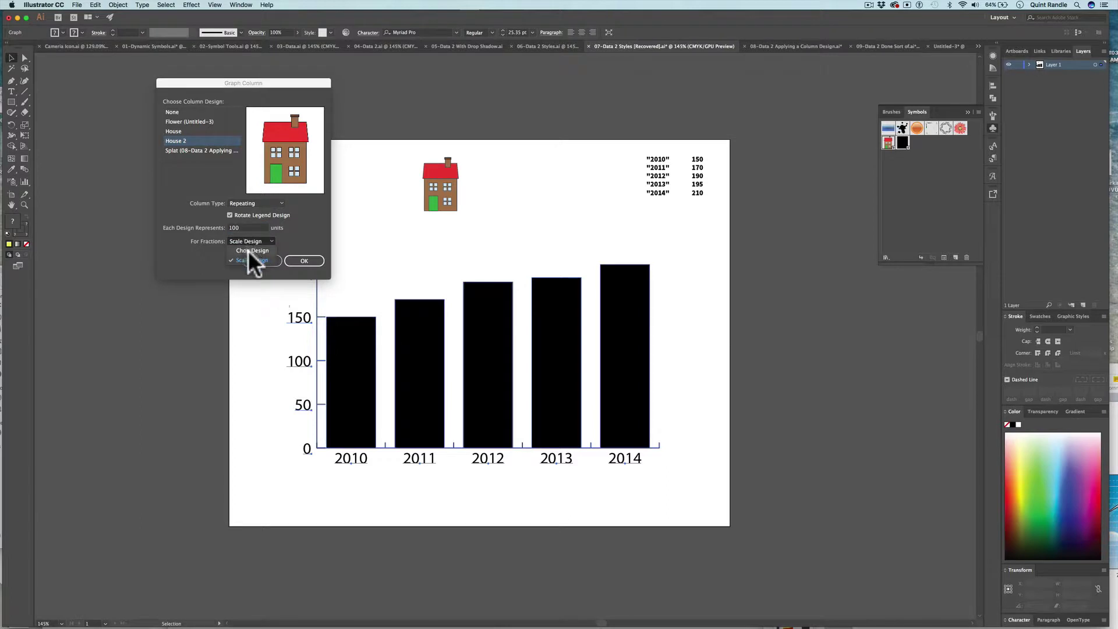
click(248, 250)
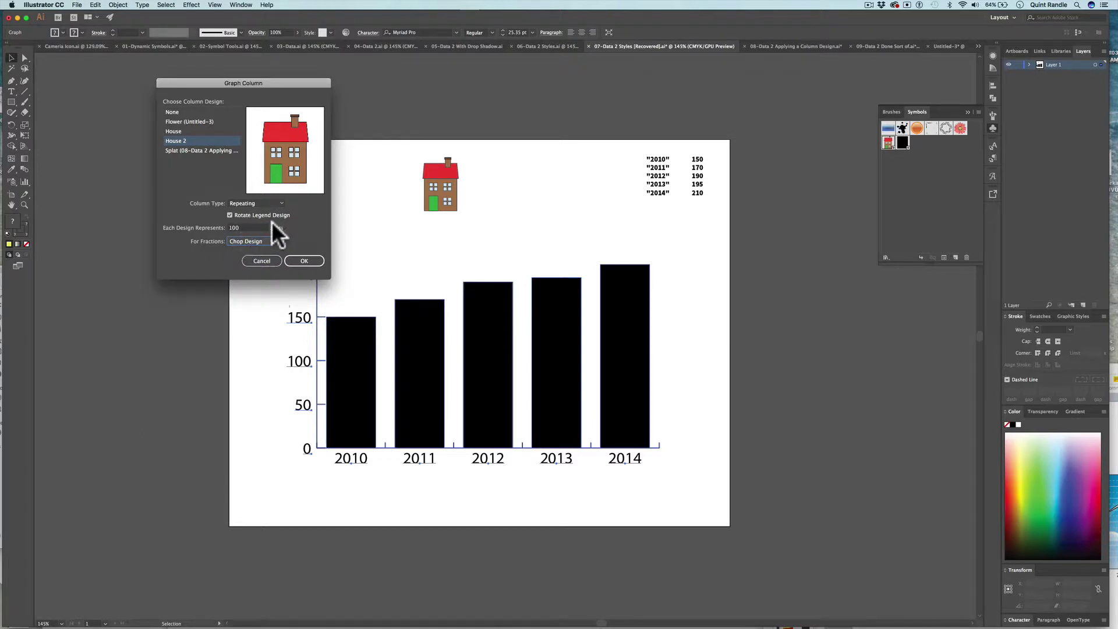
click(309, 261)
key(super+z)
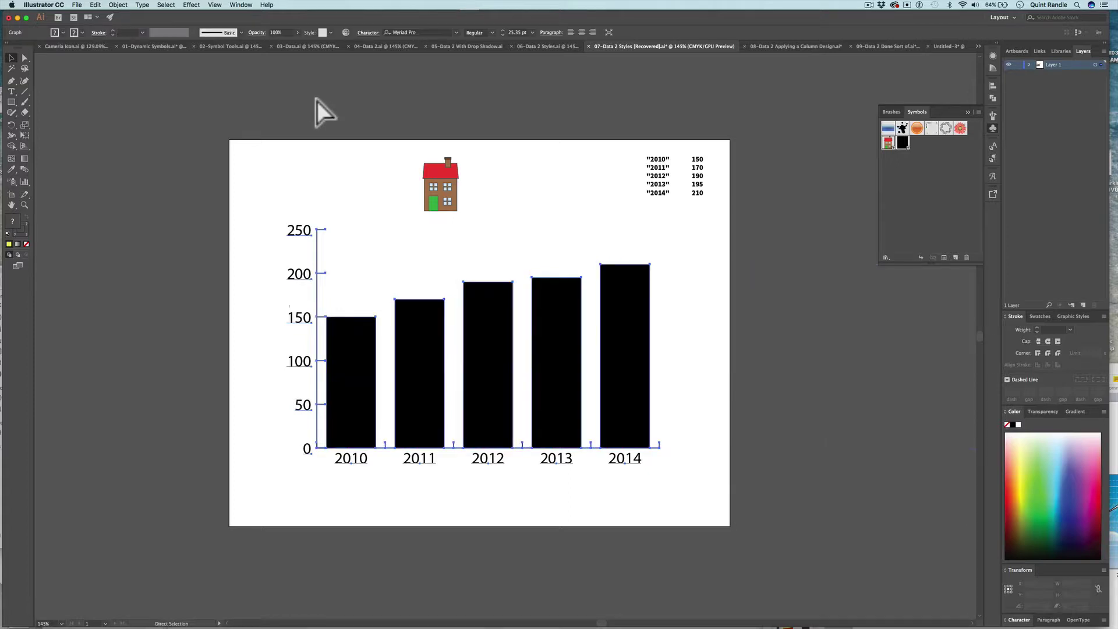